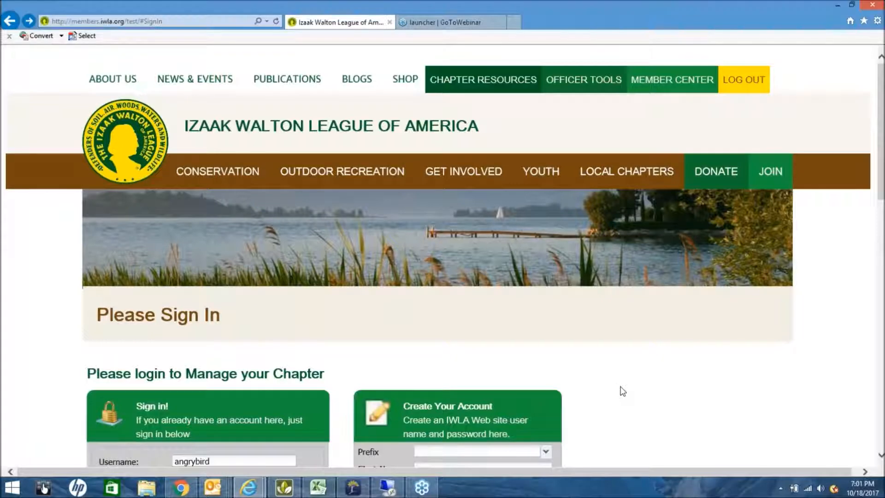
# Scroll through the Please Sign In page with the chapter-officer username and password entered.
pyautogui.scroll(-1, 622, 391)
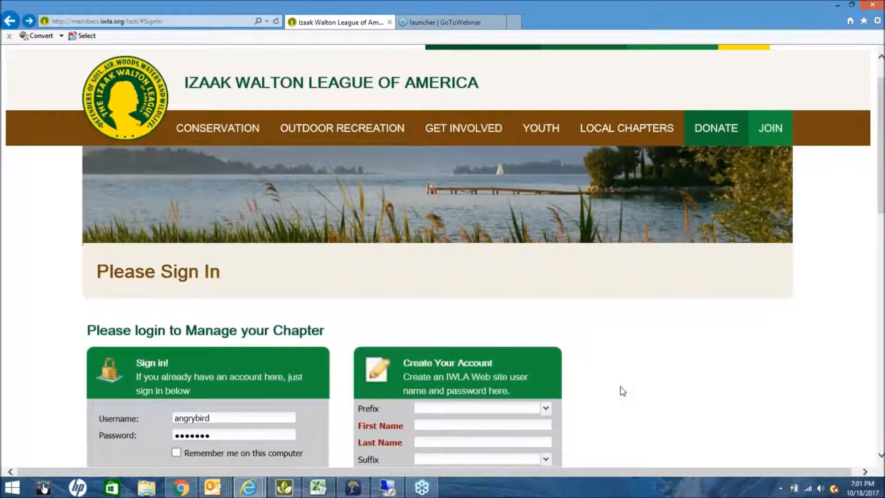
pyautogui.scroll(-2, 622, 390)
pyautogui.scroll(3, 622, 391)
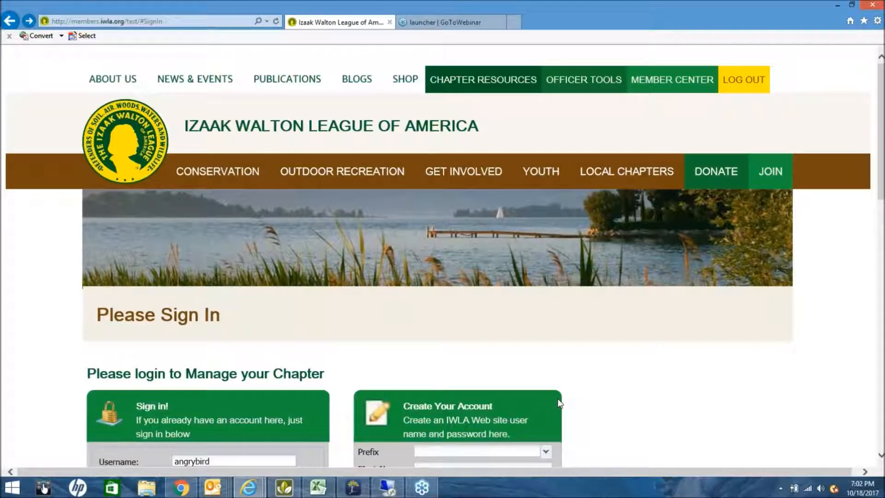
pyautogui.scroll(-2, 558, 403)
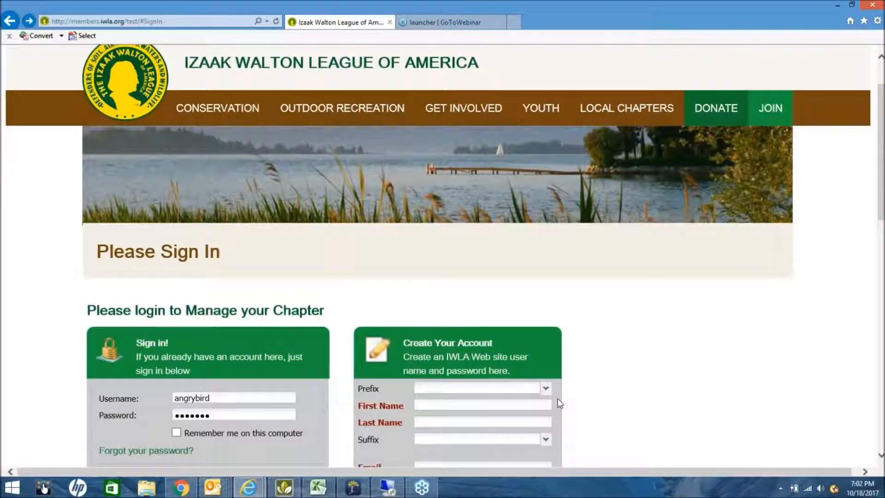
pyautogui.scroll(-1, 571, 399)
pyautogui.scroll(-3, 571, 399)
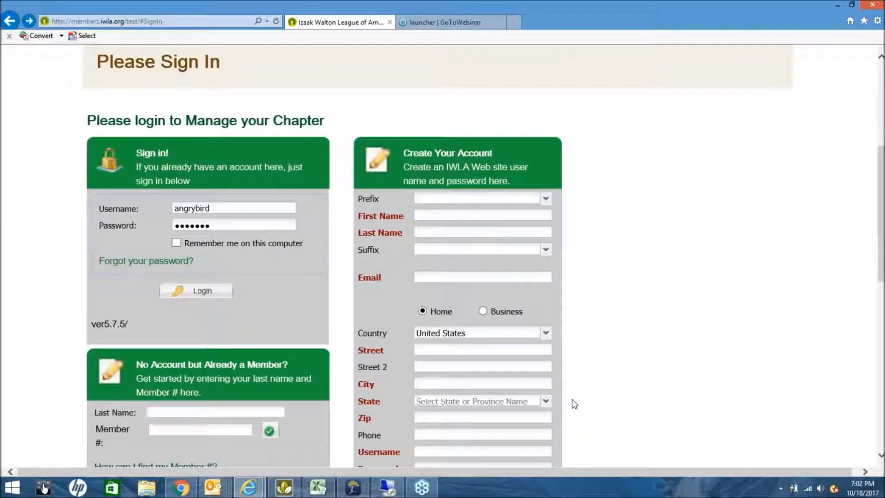
pyautogui.scroll(-2, 571, 399)
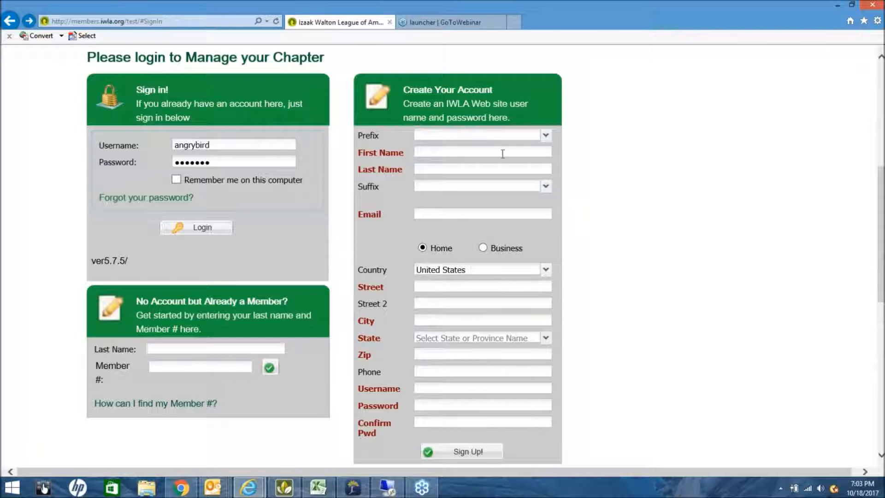
pyautogui.scroll(2, 461, 220)
pyautogui.scroll(1, 460, 221)
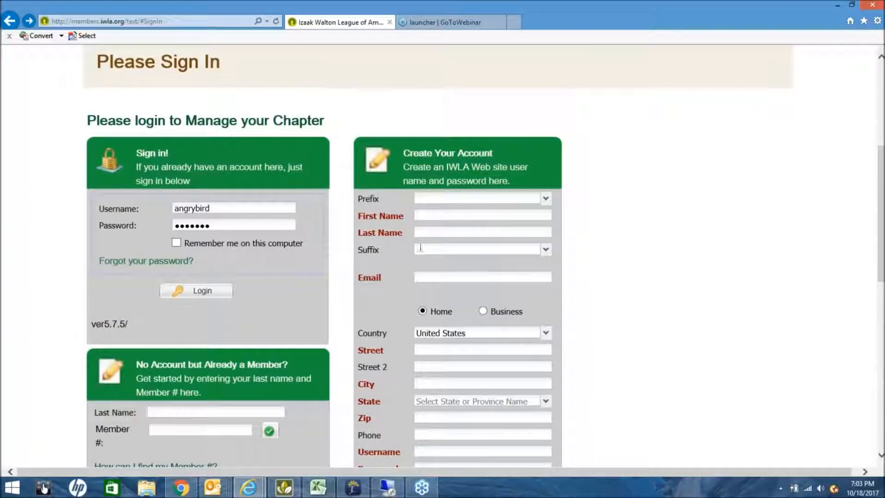
pyautogui.scroll(2, 465, 257)
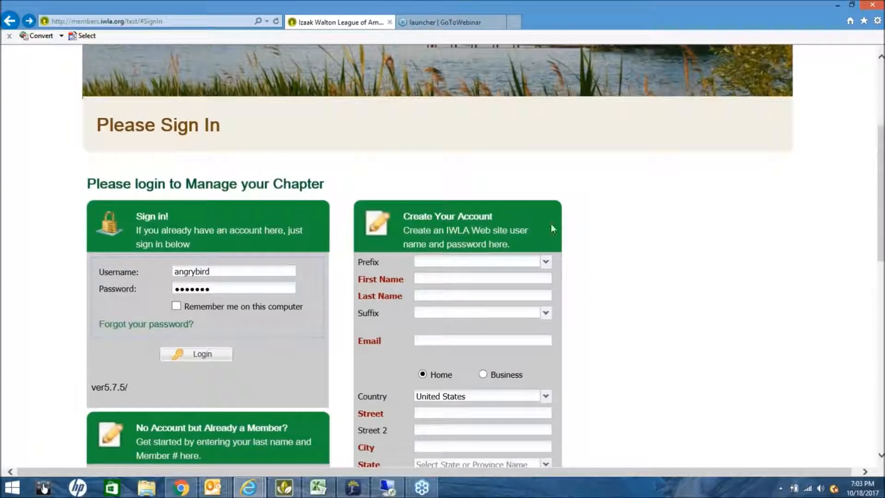
pyautogui.scroll(4, 551, 223)
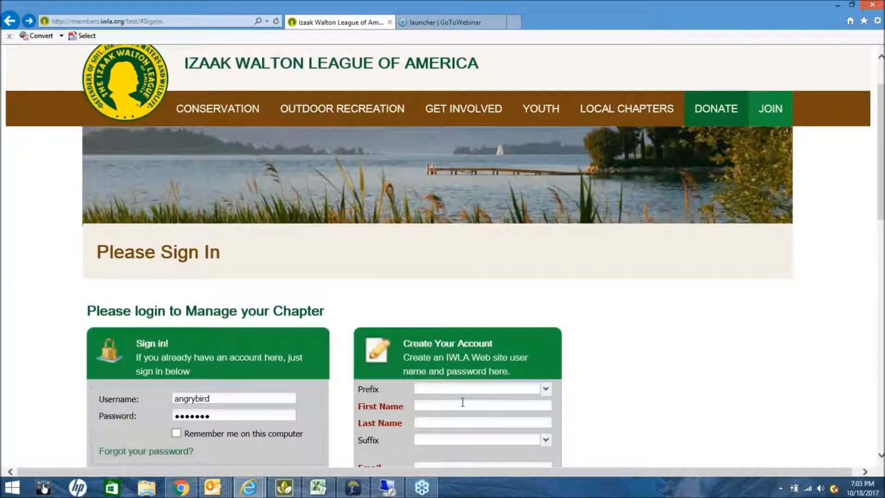
pyautogui.scroll(-1, 462, 399)
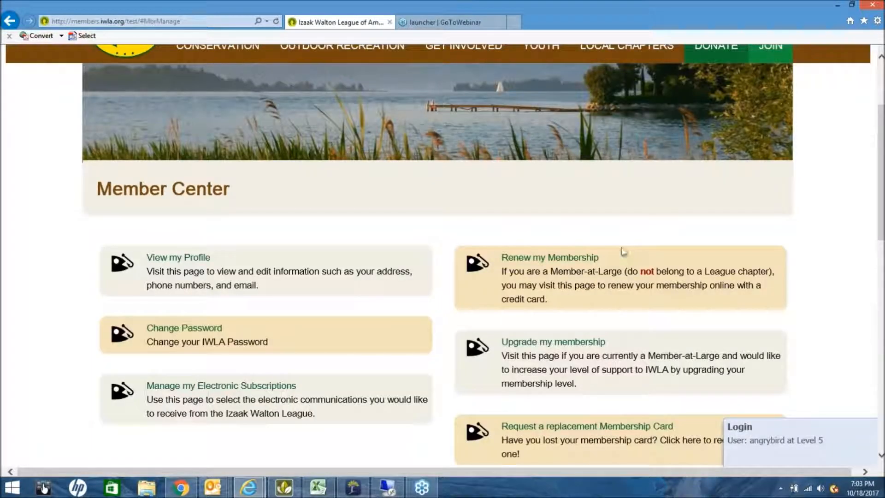
# Go to Officer Tools and scroll down to the Chapter Membership Payments card.
pyautogui.scroll(1, 621, 242)
pyautogui.scroll(2, 621, 243)
pyautogui.click(584, 82)
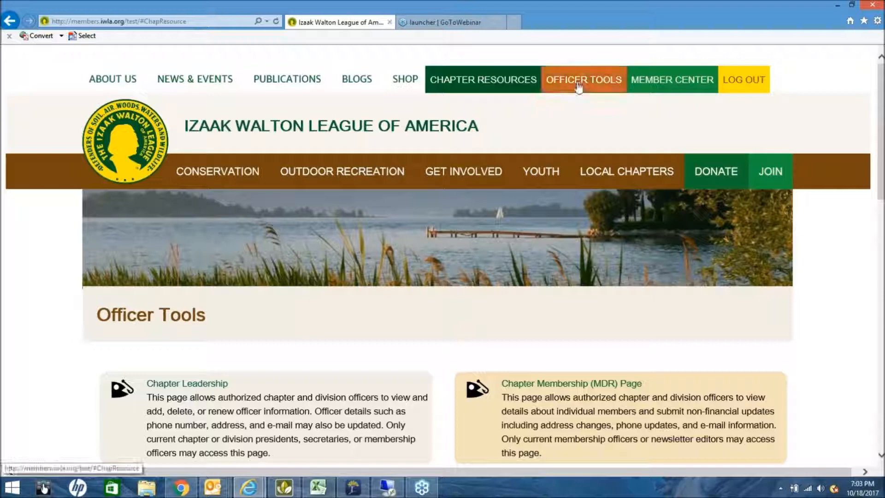
pyautogui.moveTo(541, 171)
pyautogui.scroll(-1, 508, 351)
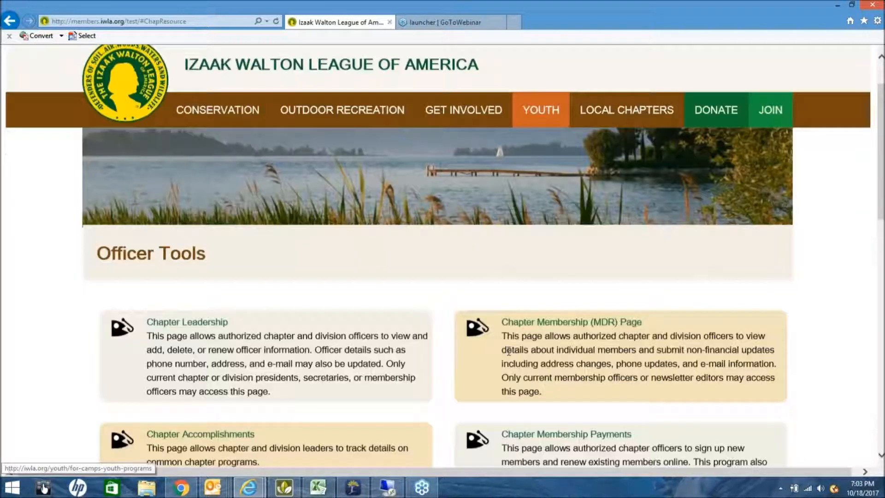
pyautogui.scroll(-1, 509, 351)
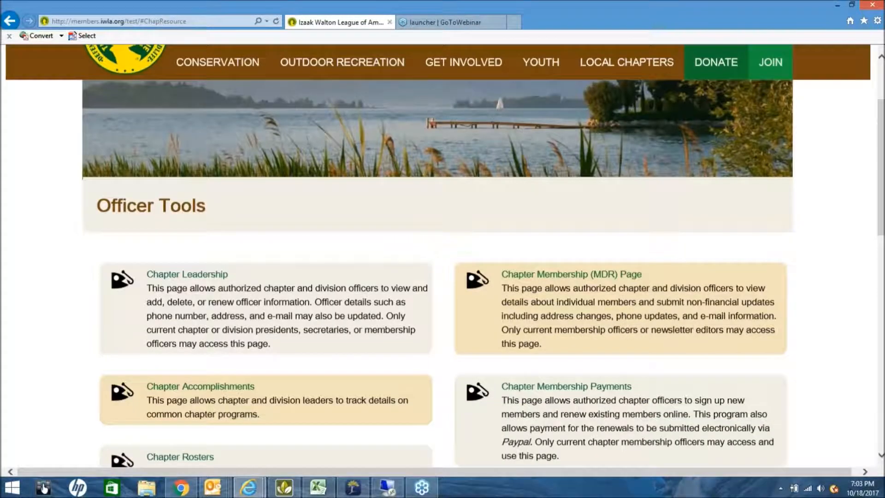
pyautogui.scroll(-3, 567, 259)
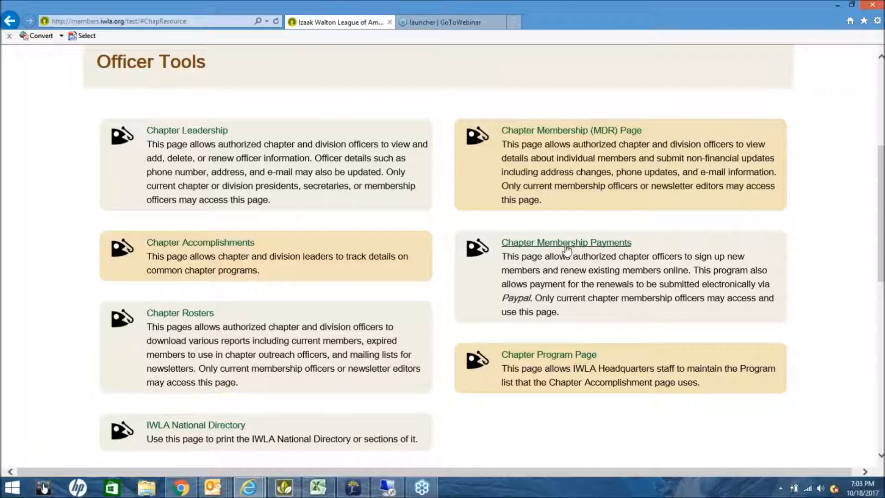
# Open Chapter Membership Payments, look up division 15, chapter 190, and delete the existing batch.
pyautogui.click(566, 246)
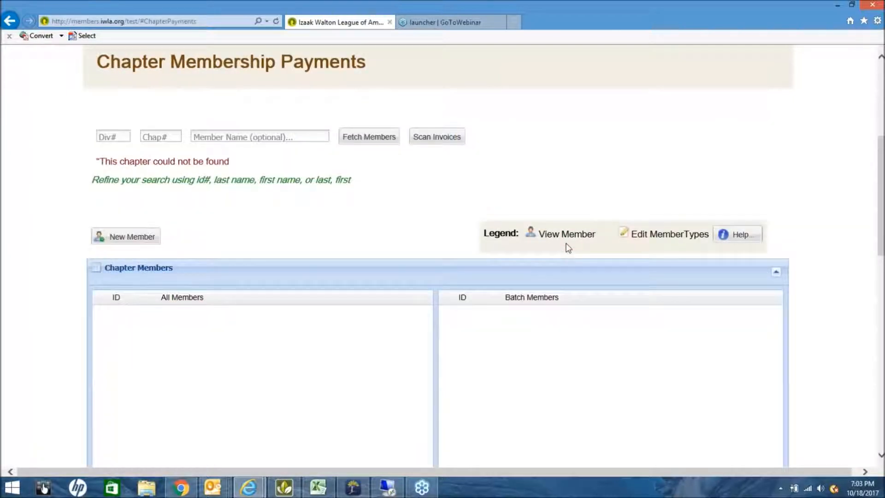
pyautogui.scroll(-3, 511, 343)
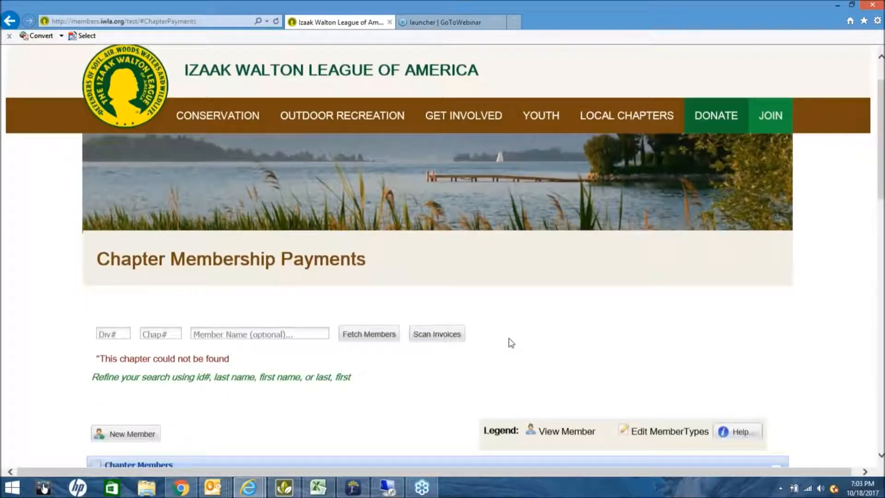
pyautogui.scroll(-2, 444, 319)
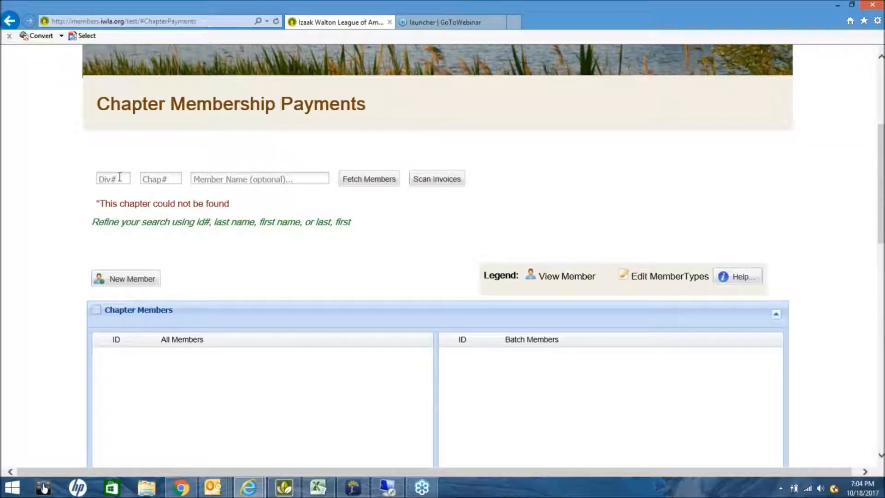
pyautogui.click(126, 179)
pyautogui.write('15')
pyautogui.press('Tab')
pyautogui.write('190')
pyautogui.press('Tab')
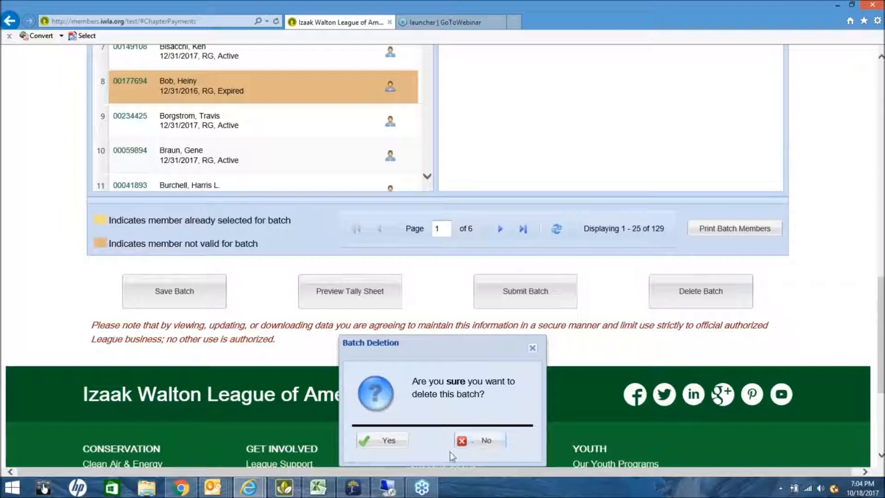
pyautogui.click(397, 443)
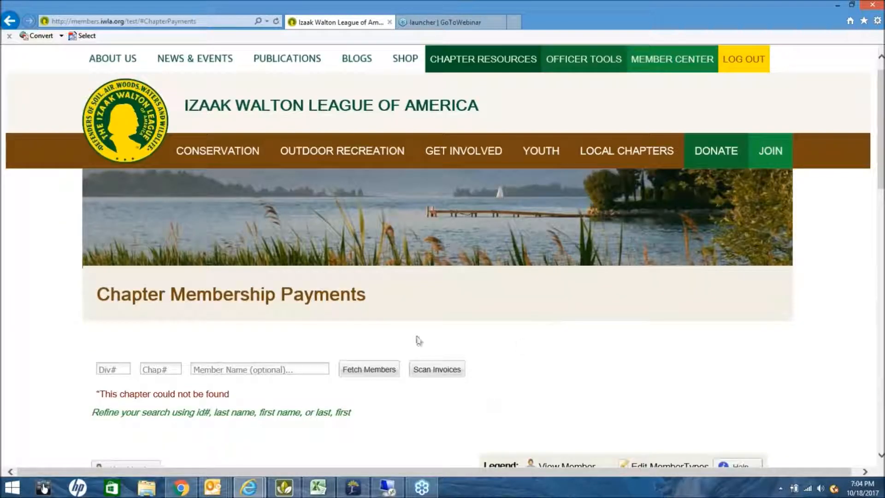
# Re-enter division 15 and chapter 190 for a fresh search.
pyautogui.click(116, 367)
pyautogui.write('15')
pyautogui.press('Tab')
pyautogui.write('190')
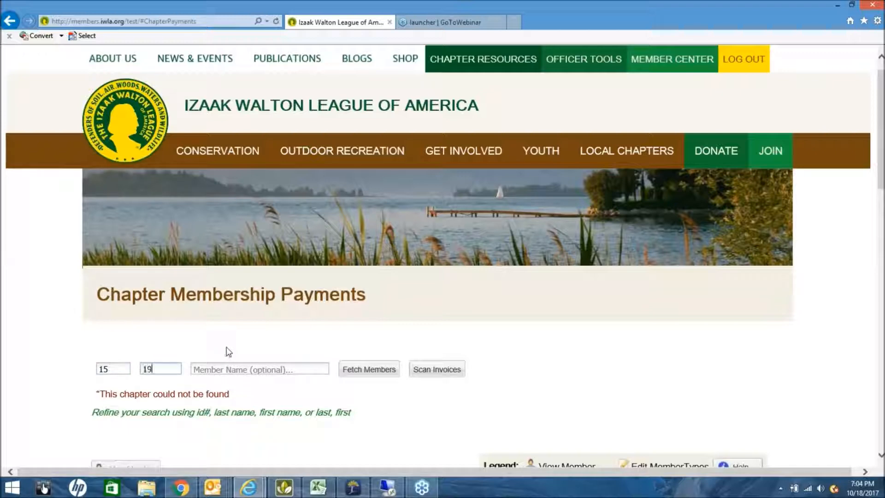
# Fetch the Diana chapter members and scroll through the member grid for batch 2883, year 2018.
pyautogui.click(345, 368)
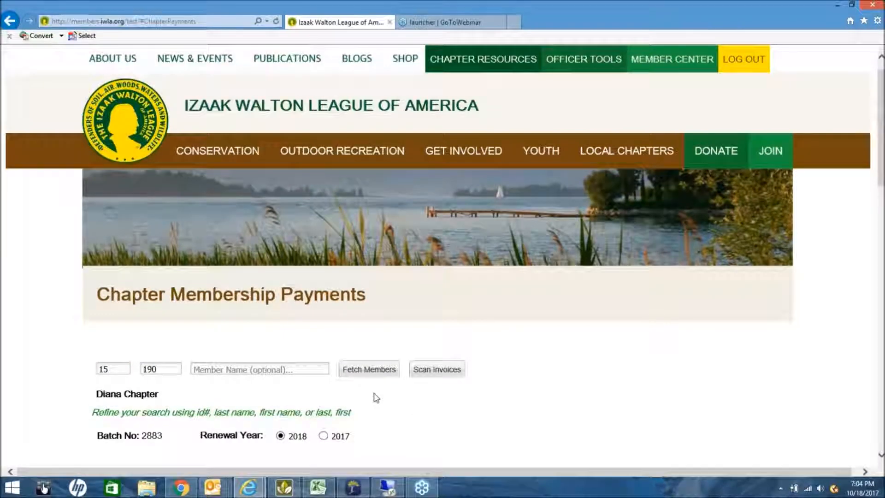
pyautogui.scroll(-2, 375, 396)
pyautogui.scroll(-1, 438, 317)
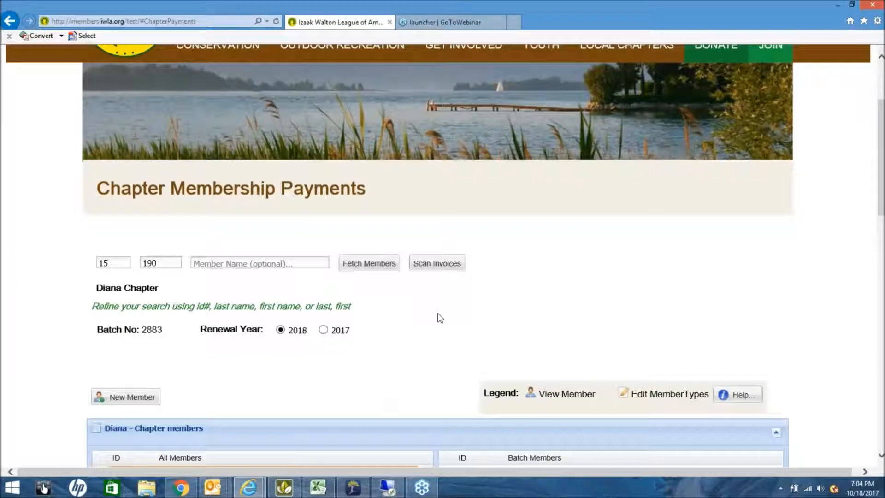
pyautogui.scroll(-1, 439, 318)
pyautogui.scroll(-1, 440, 318)
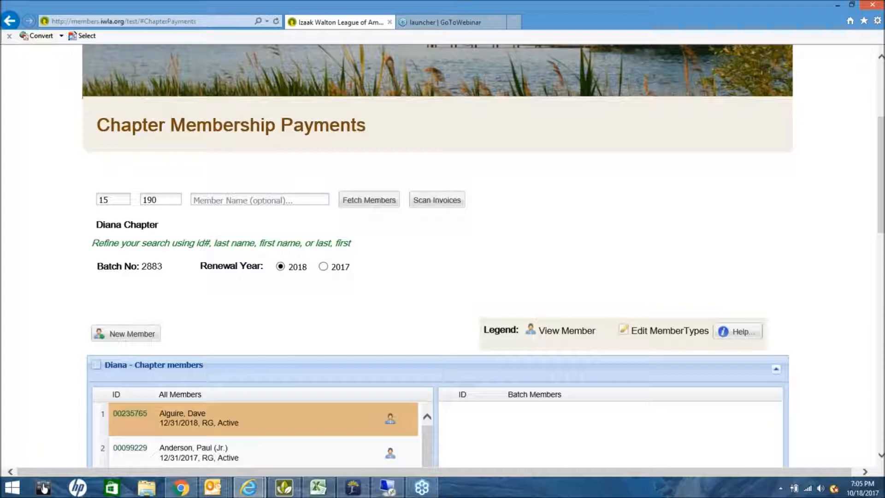
pyautogui.scroll(1, 304, 309)
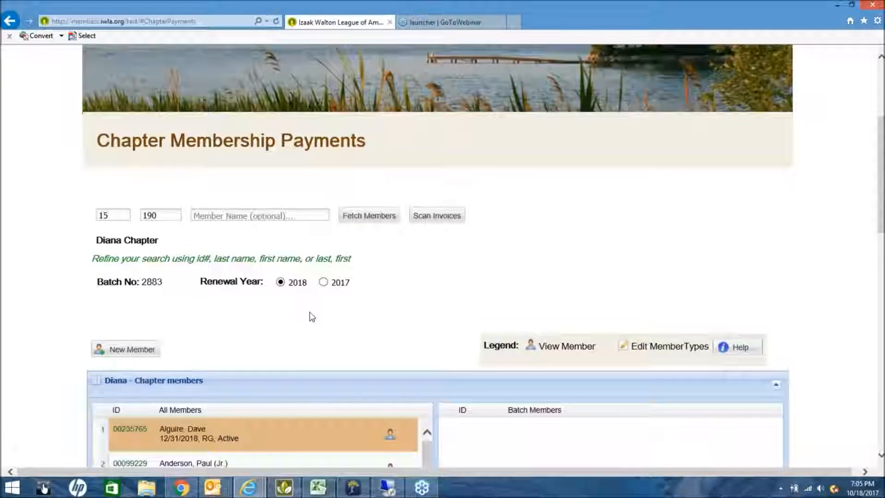
pyautogui.scroll(1, 504, 365)
pyautogui.scroll(-4, 503, 366)
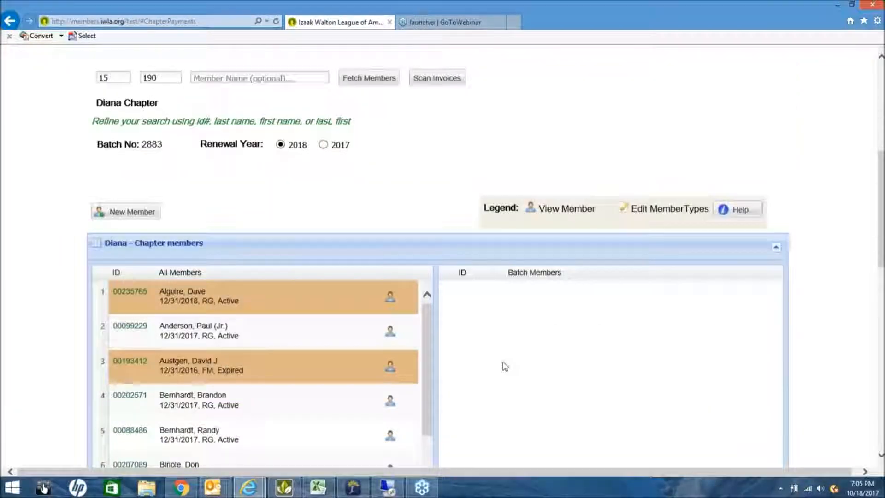
# Switch the renewal year to 2017.
pyautogui.click(324, 142)
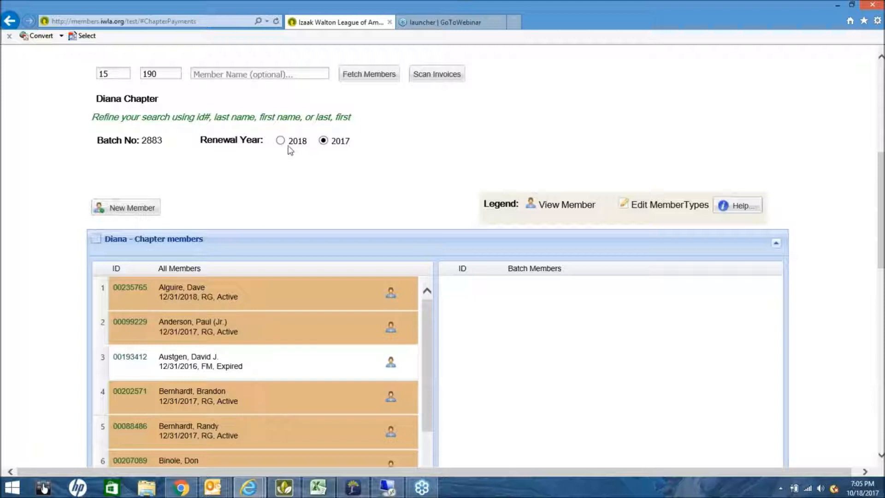
pyautogui.scroll(-3, 306, 162)
pyautogui.scroll(1, 330, 87)
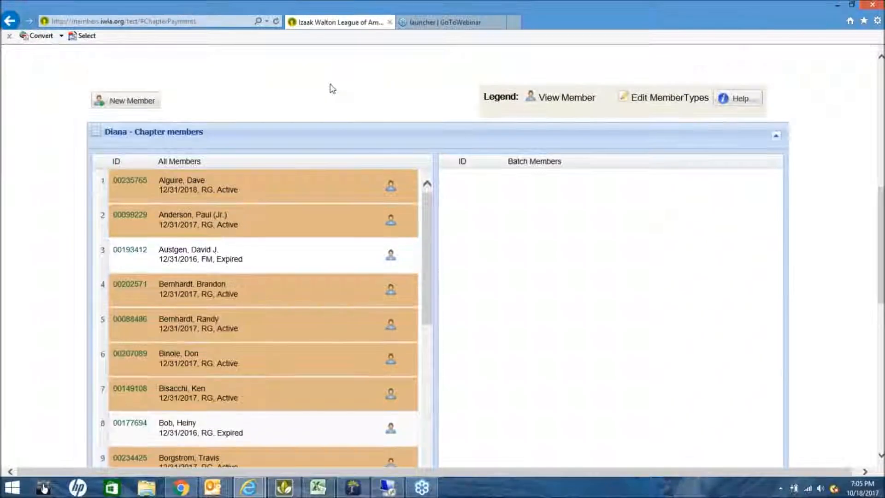
pyautogui.scroll(2, 330, 88)
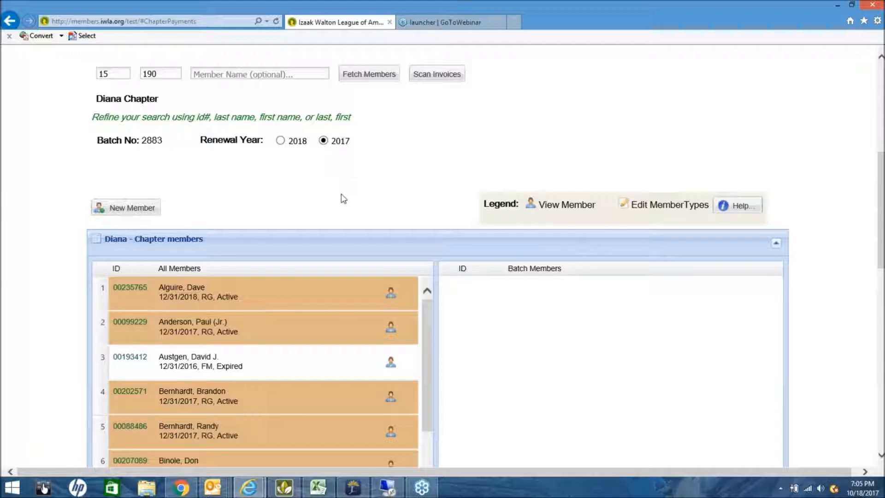
pyautogui.scroll(-3, 481, 369)
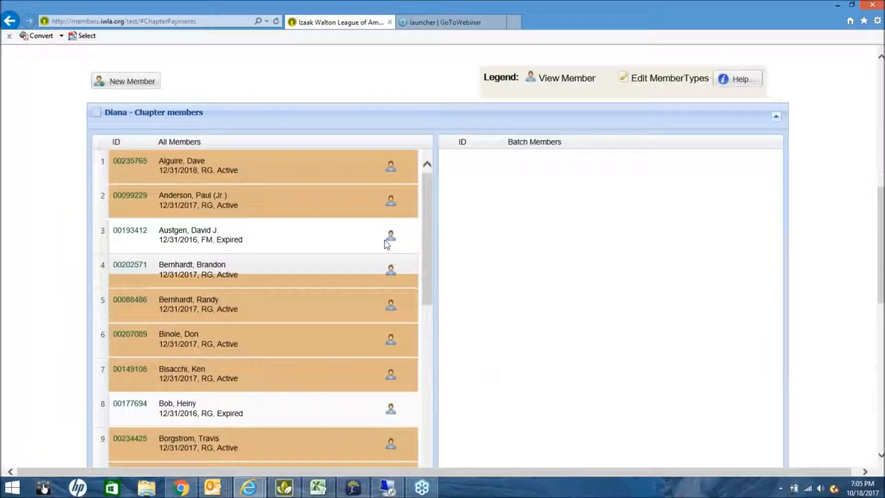
# Drag the two expired members from All Members into the batch 2883 Batch Members grid.
pyautogui.moveTo(382, 236); pyautogui.dragTo(474, 193)
pyautogui.moveTo(364, 378); pyautogui.dragTo(509, 220)
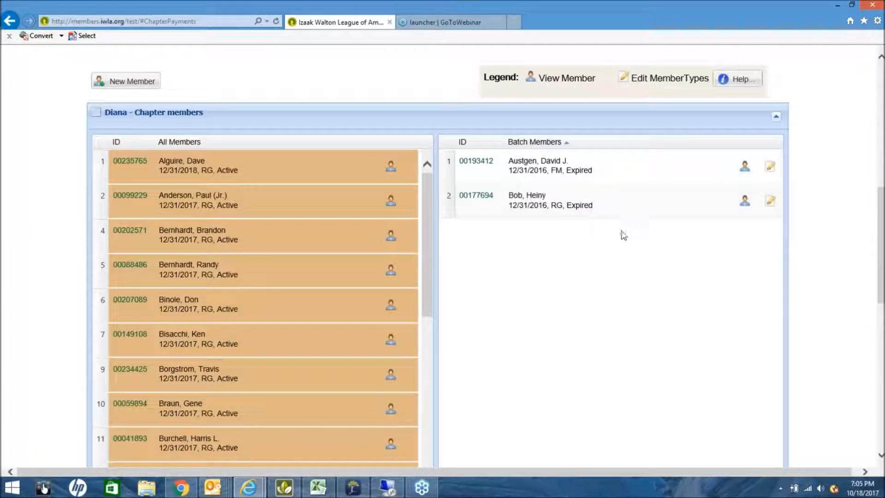
pyautogui.scroll(1, 551, 305)
pyautogui.scroll(3, 551, 305)
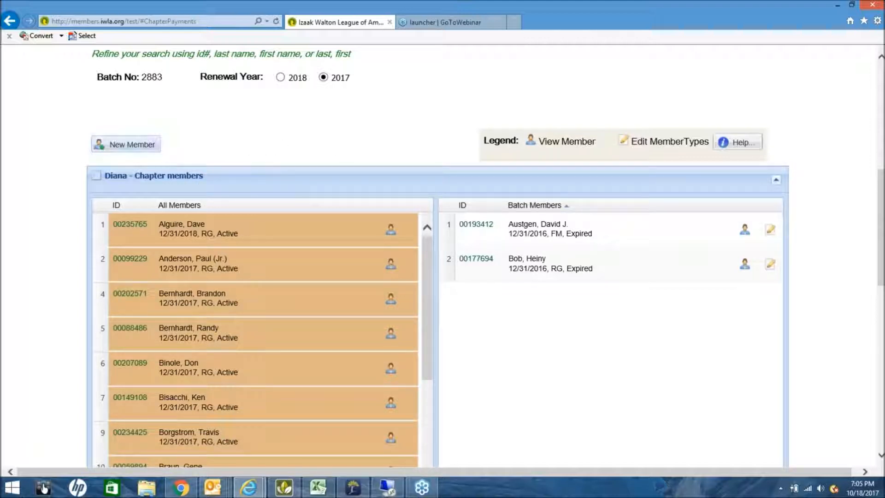
# Start a New Chapter Member form, review the Prefix and Suffix options without choosing any.
pyautogui.click(131, 145)
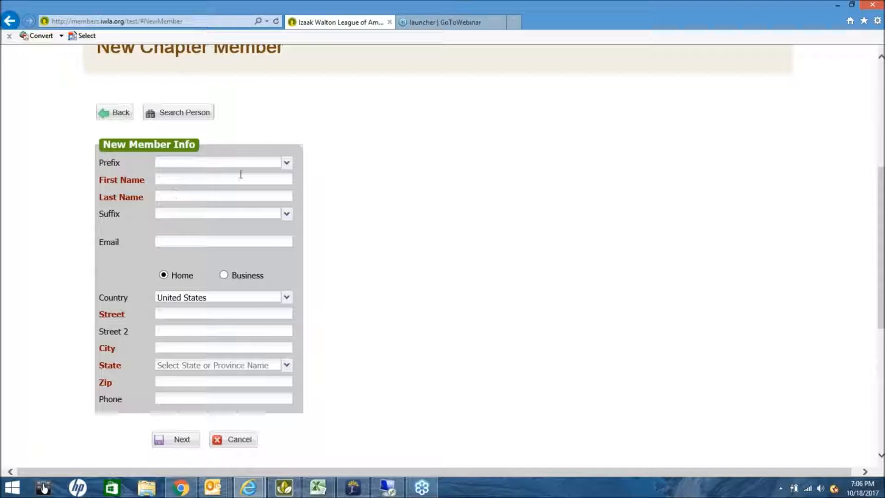
pyautogui.click(286, 163)
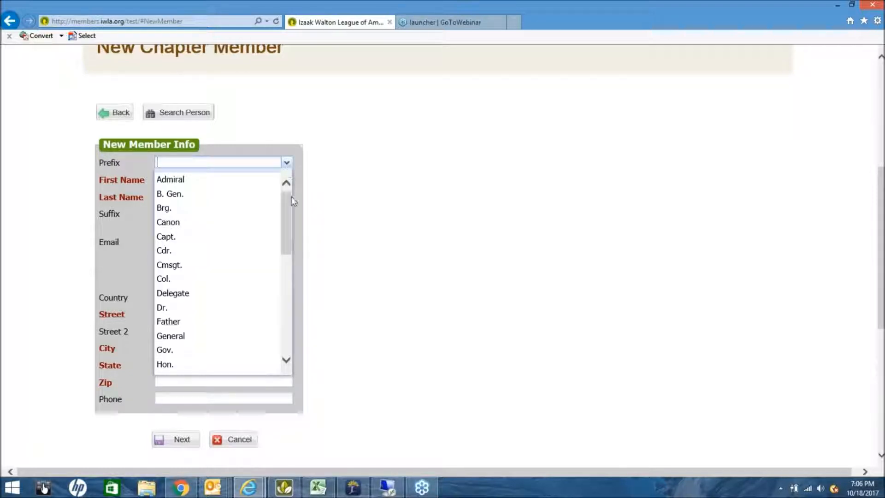
pyautogui.scroll(-1, 284, 217)
pyautogui.moveTo(285, 217); pyautogui.dragTo(305, 270)
pyautogui.click(341, 240)
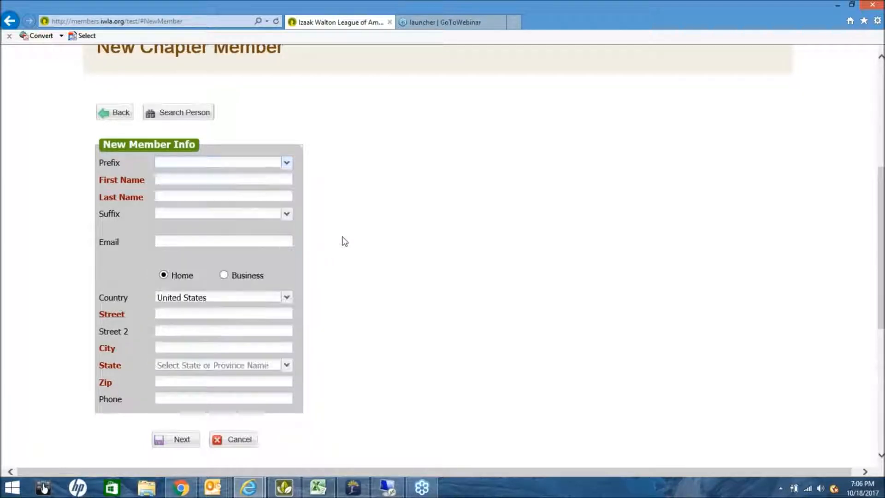
pyautogui.click(286, 214)
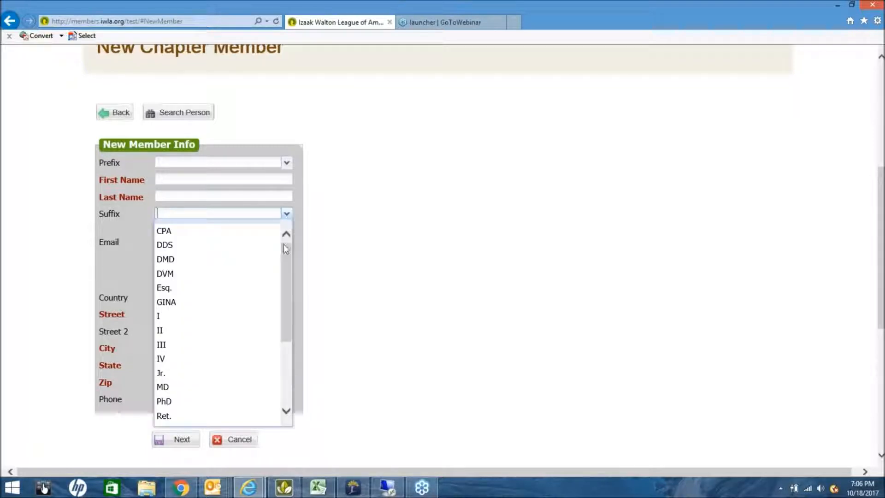
pyautogui.moveTo(286, 260); pyautogui.dragTo(287, 301)
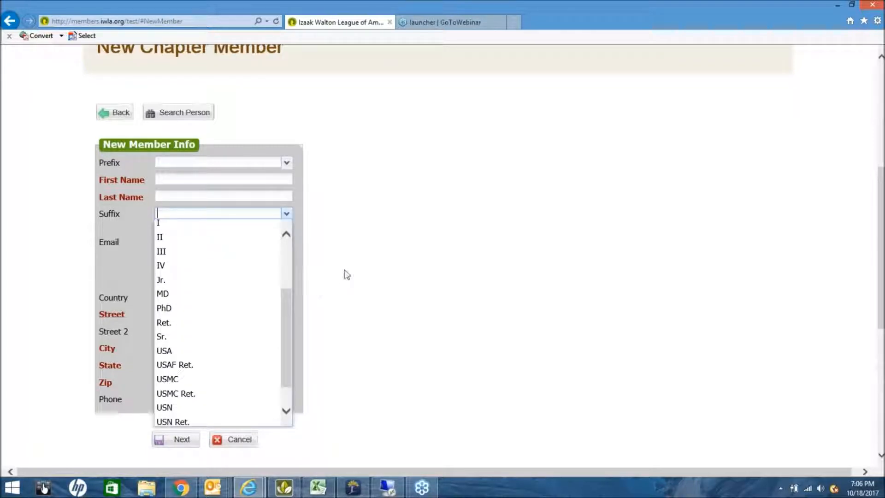
pyautogui.click(342, 272)
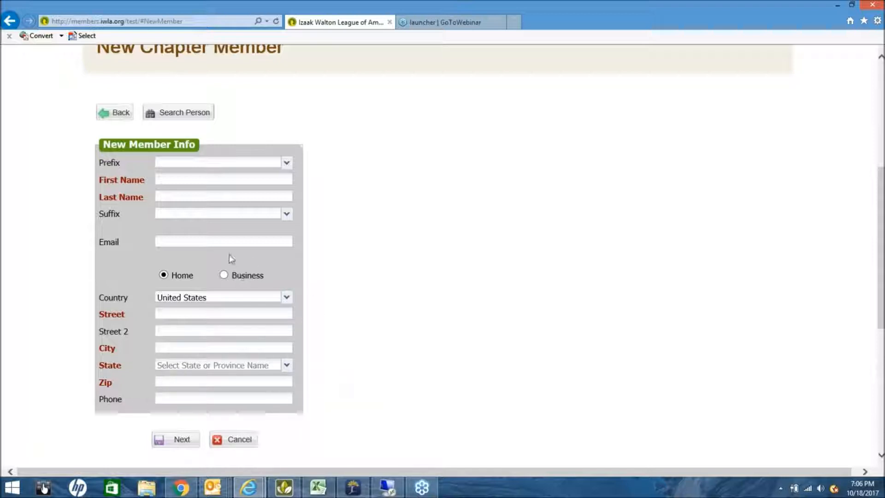
pyautogui.click(193, 179)
pyautogui.click(177, 115)
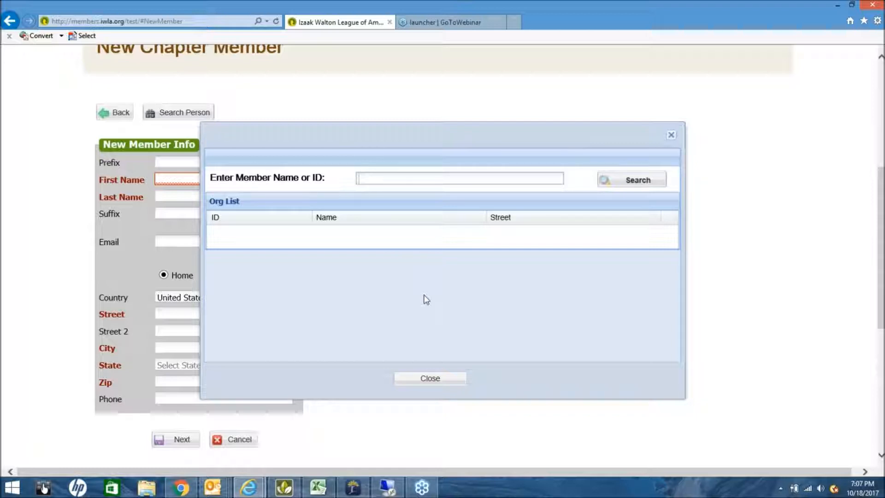
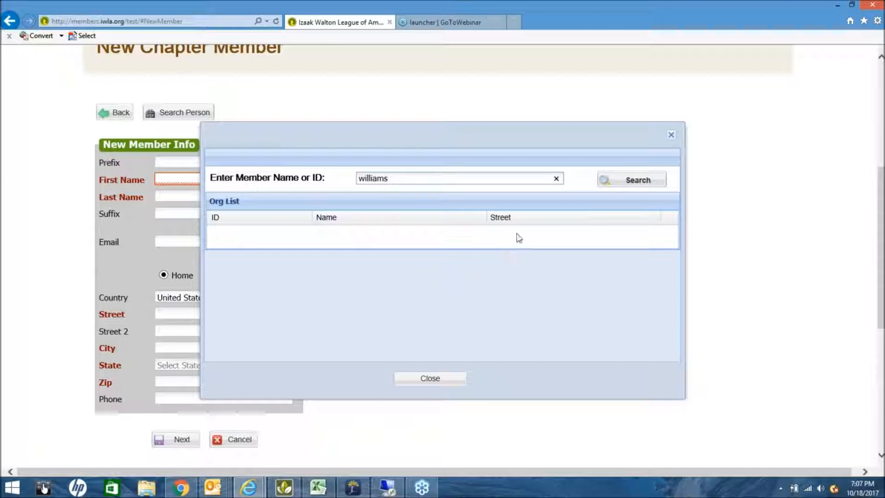
pyautogui.click(643, 185)
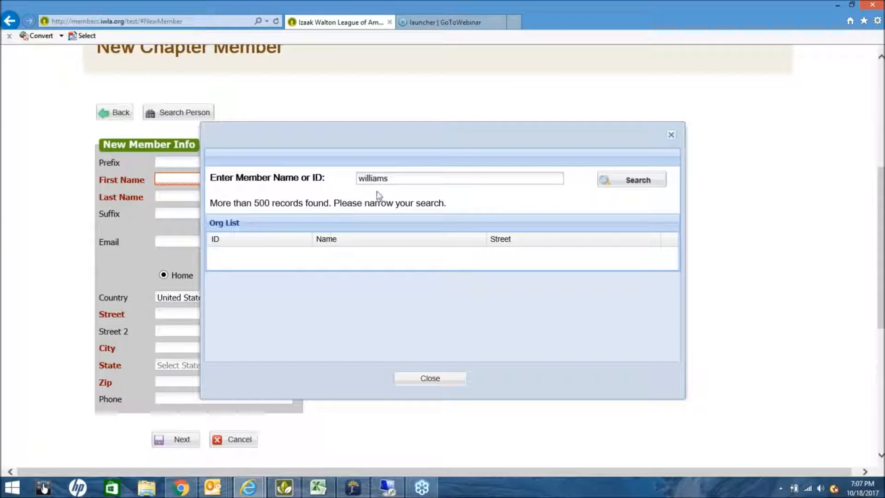
pyautogui.click(396, 180)
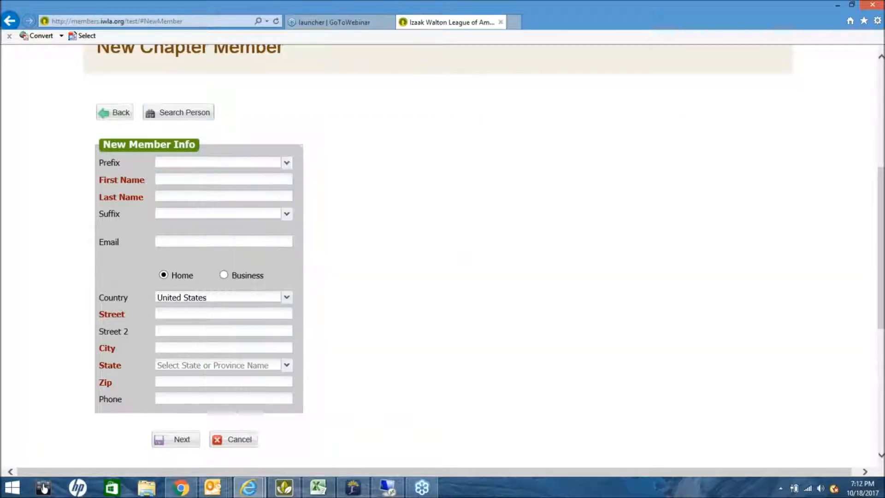
pyautogui.click(179, 112)
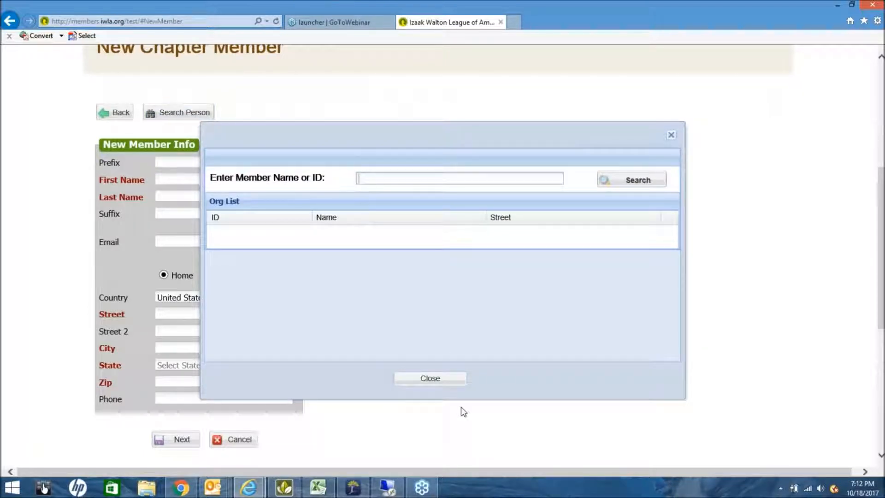
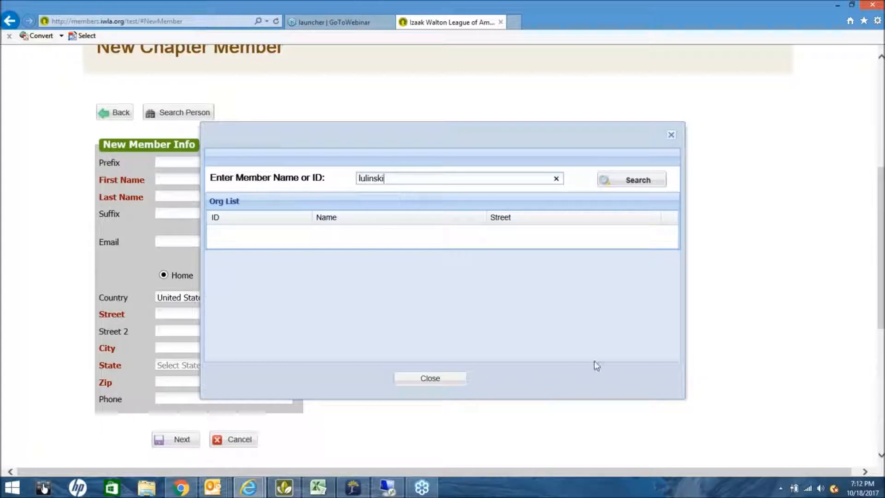
pyautogui.click(628, 180)
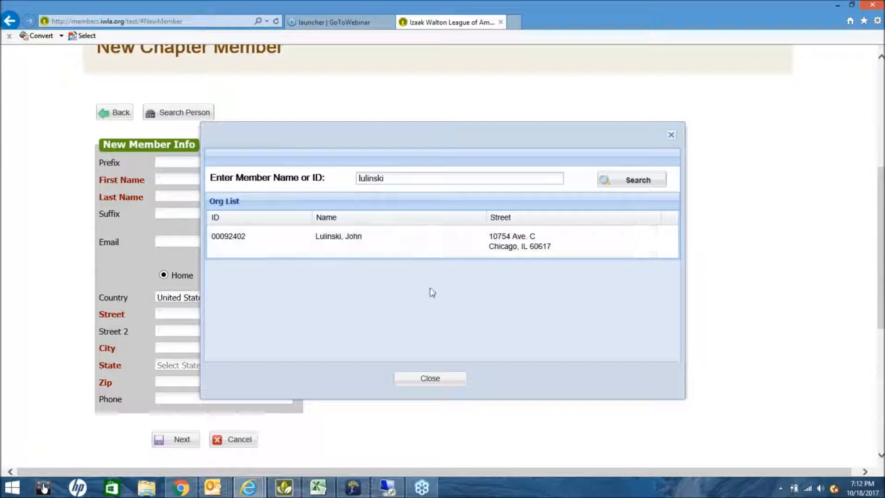
pyautogui.click(426, 383)
# Enter the new member's first name, last name and e-mail address.
pyautogui.click(267, 179)
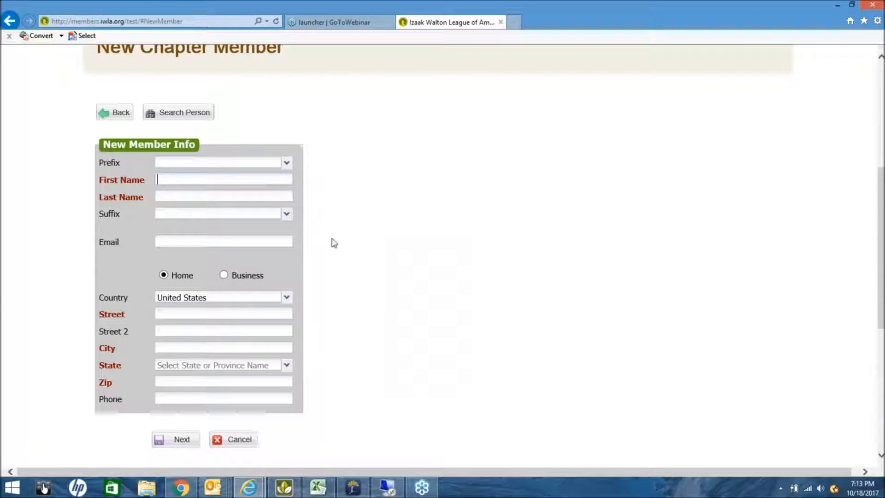
pyautogui.press('Tab')
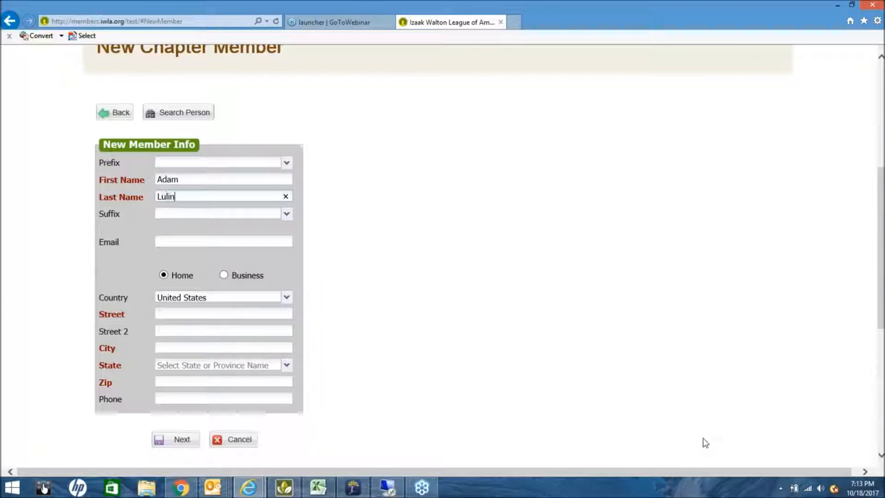
pyautogui.press('Tab')
pyautogui.press('Tab')
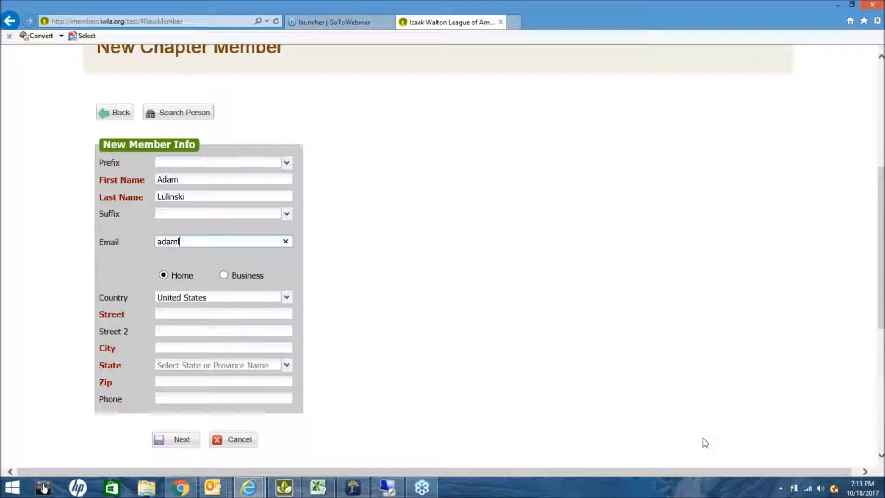
# Fill in the member's street address and city, and pick the state from suggestions.
pyautogui.press('Tab')
pyautogui.press('Tab')
pyautogui.press('Tab')
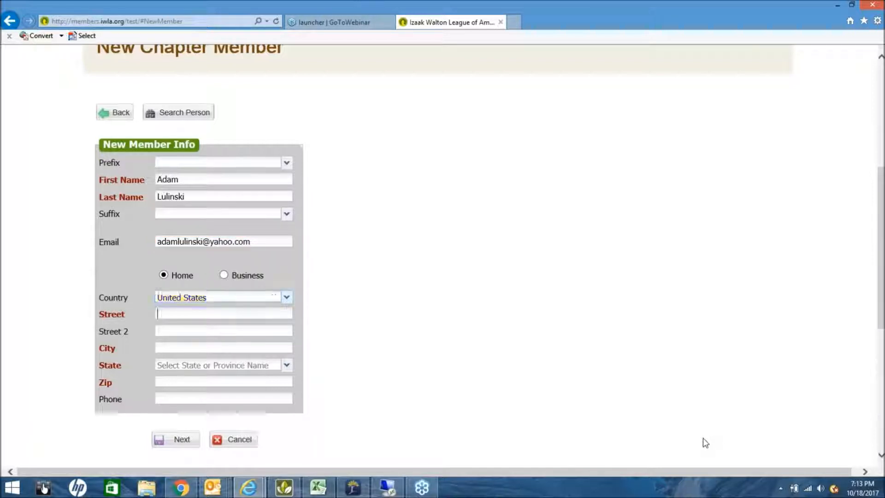
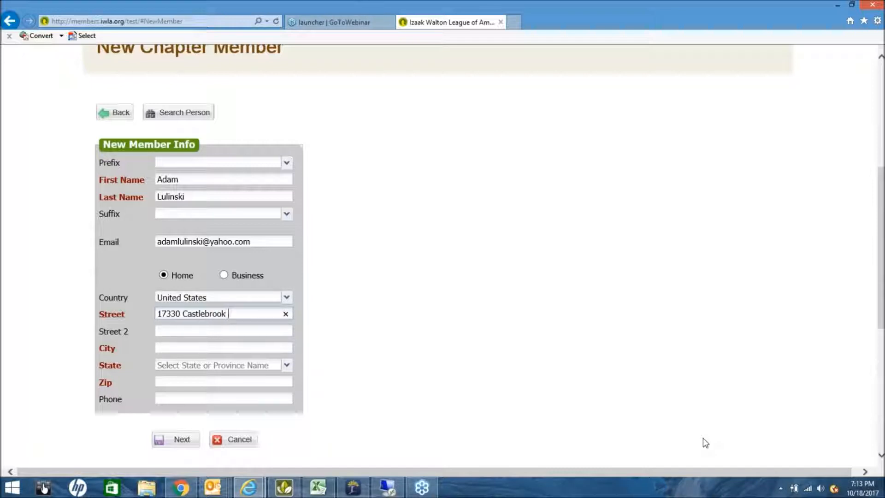
pyautogui.press('Tab')
pyautogui.write('Lowell')
pyautogui.press('Tab')
pyautogui.write('in')
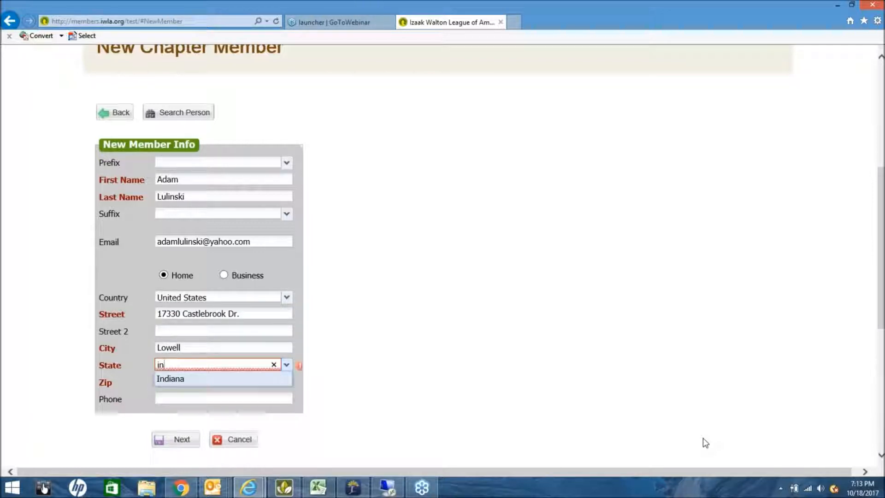
pyautogui.click(187, 383)
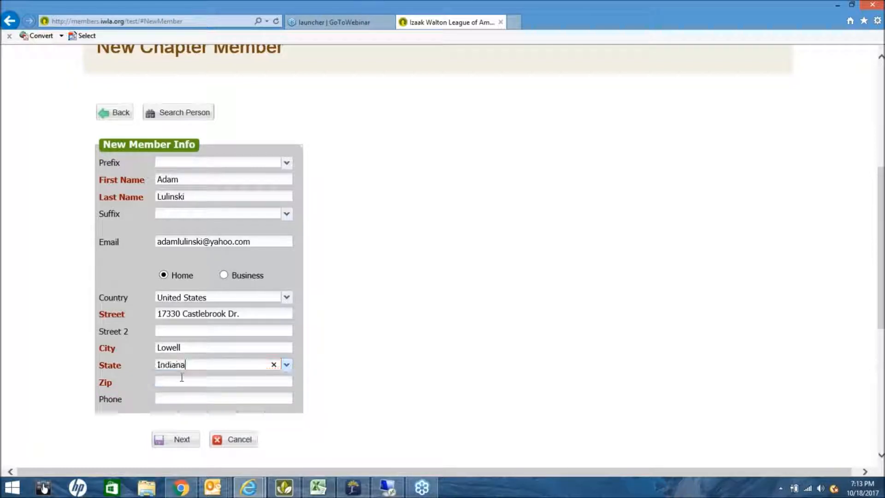
# Enter the member's zip code and phone number.
pyautogui.click(173, 382)
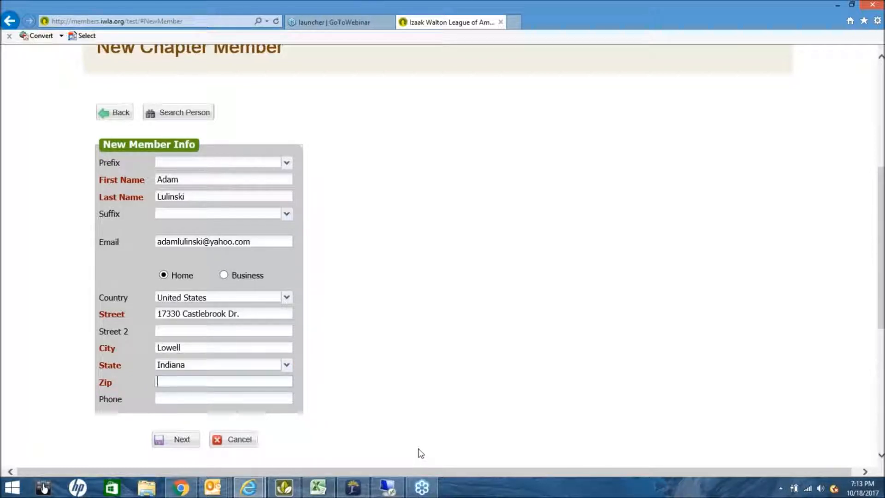
pyautogui.write('463003')
pyautogui.click(197, 398)
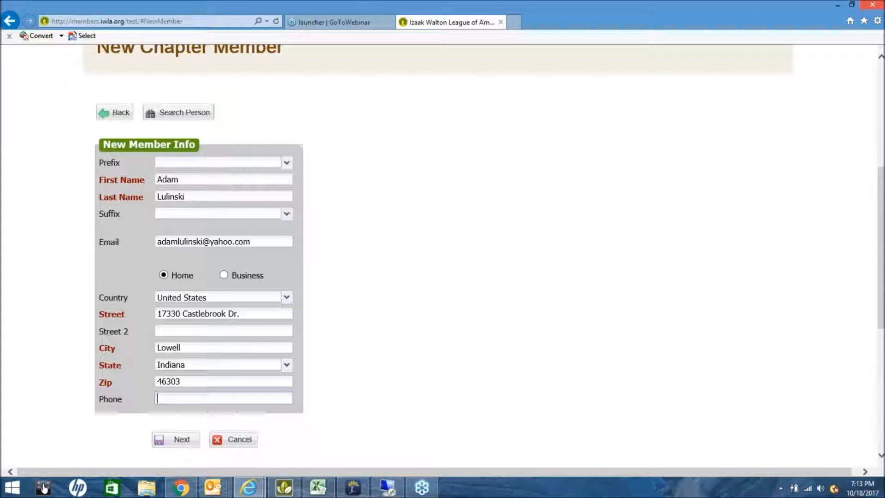
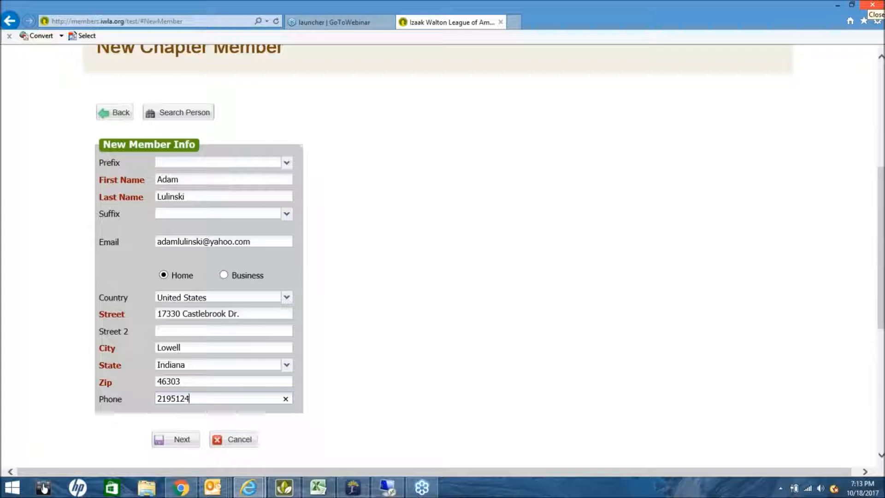
pyautogui.scroll(-2, 480, 385)
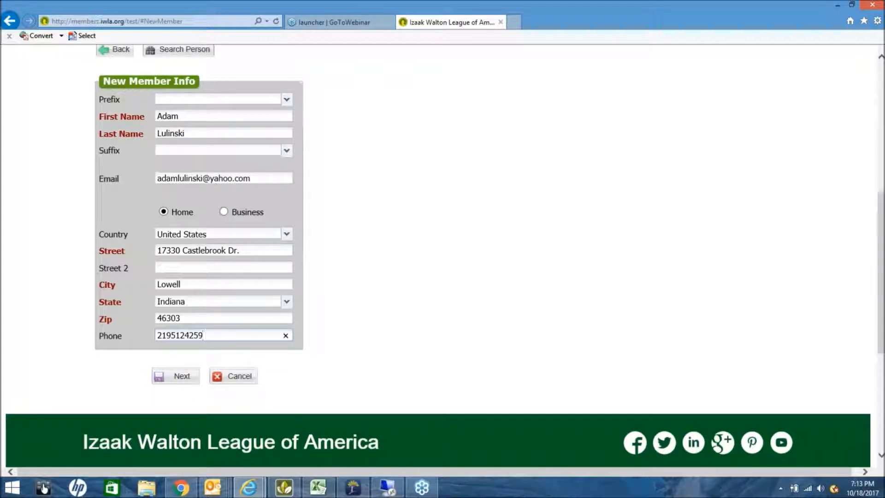
# Continue to Membership Details (Full Year, 2018, expiring 12/31/2018) and open the National Membership list.
pyautogui.click(183, 377)
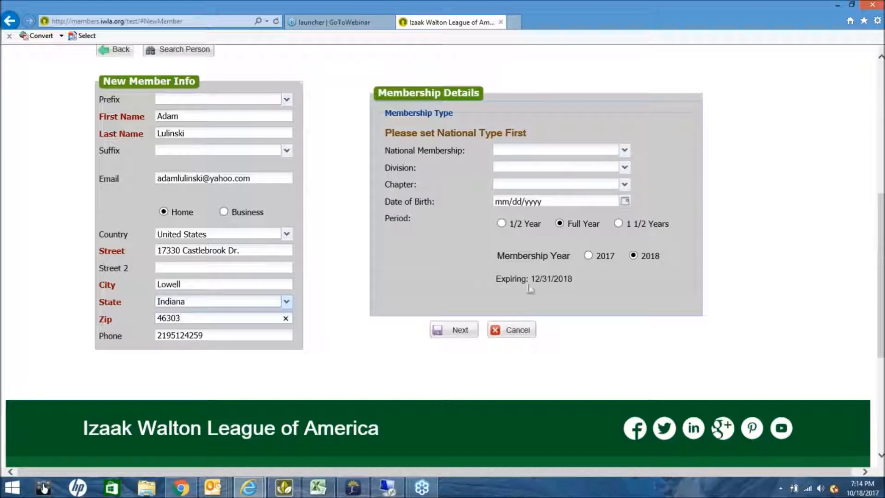
pyautogui.scroll(-3, 538, 283)
pyautogui.scroll(4, 549, 288)
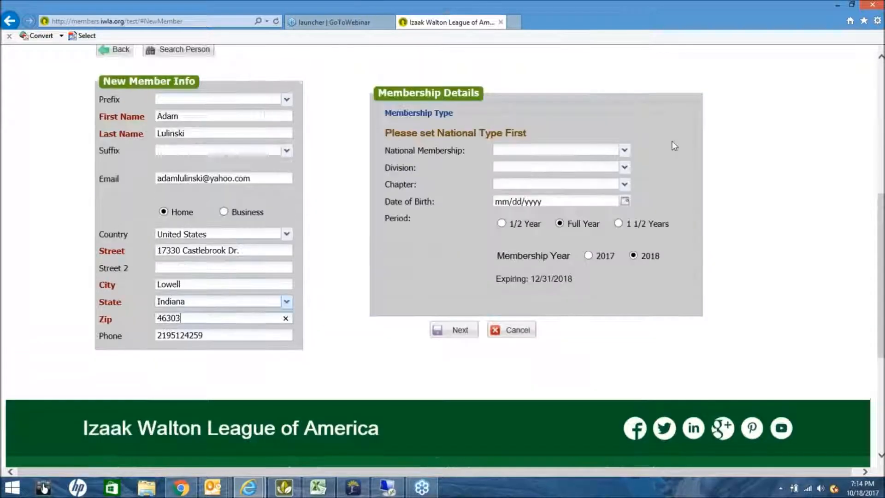
pyautogui.scroll(1, 656, 143)
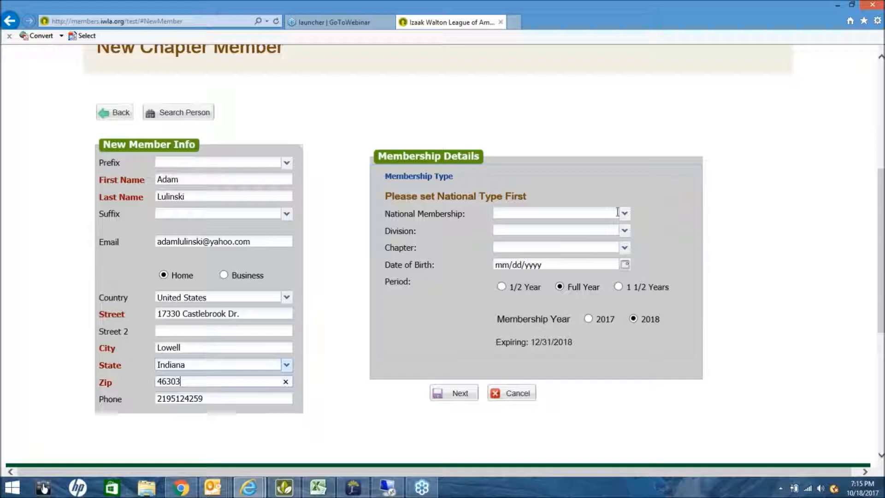
pyautogui.click(624, 213)
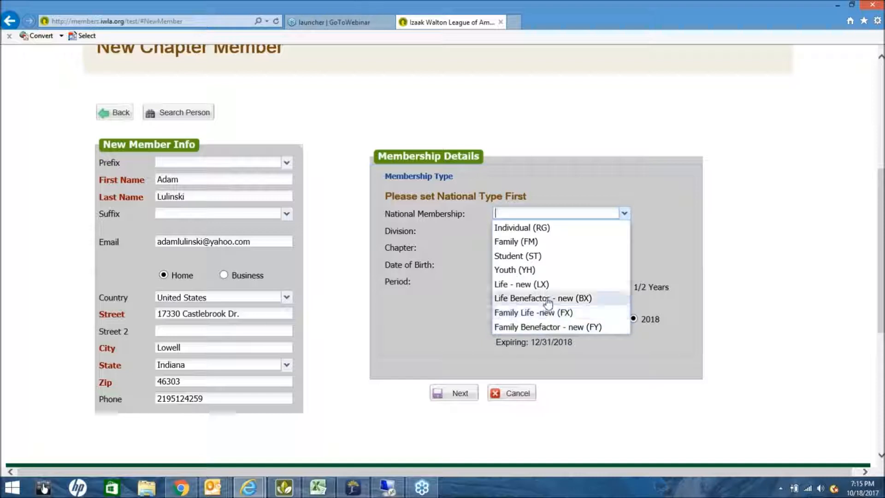
# Choose Individual (RG) as the National, Division and Chapter membership types.
pyautogui.click(532, 229)
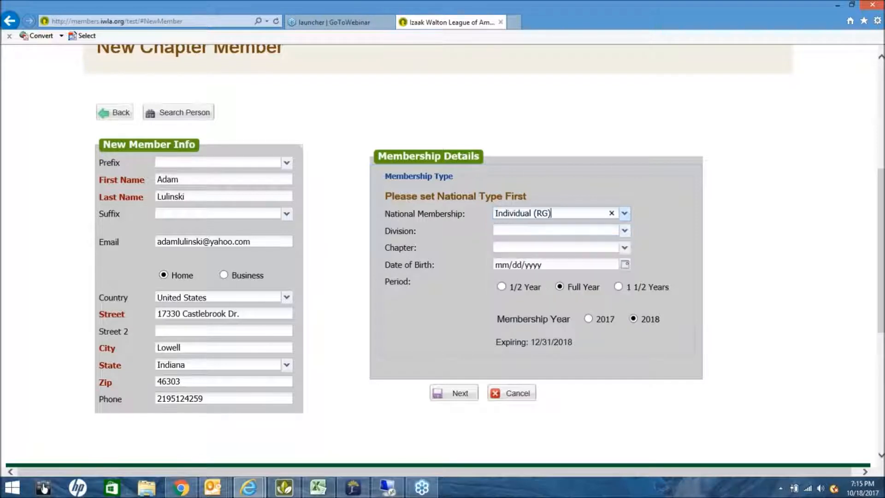
pyautogui.click(624, 231)
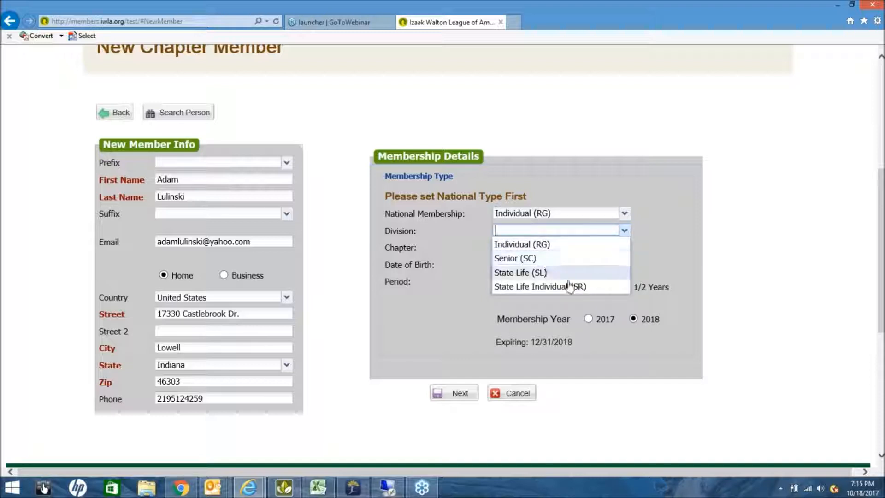
pyautogui.click(511, 245)
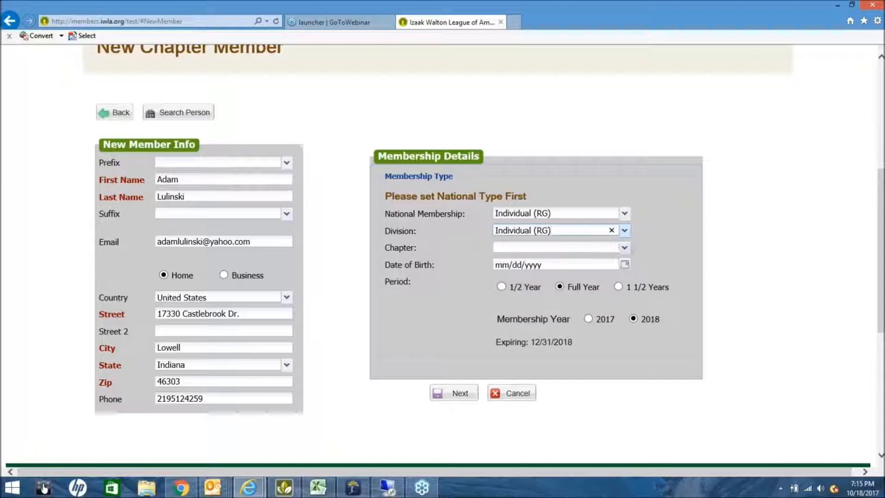
pyautogui.click(624, 247)
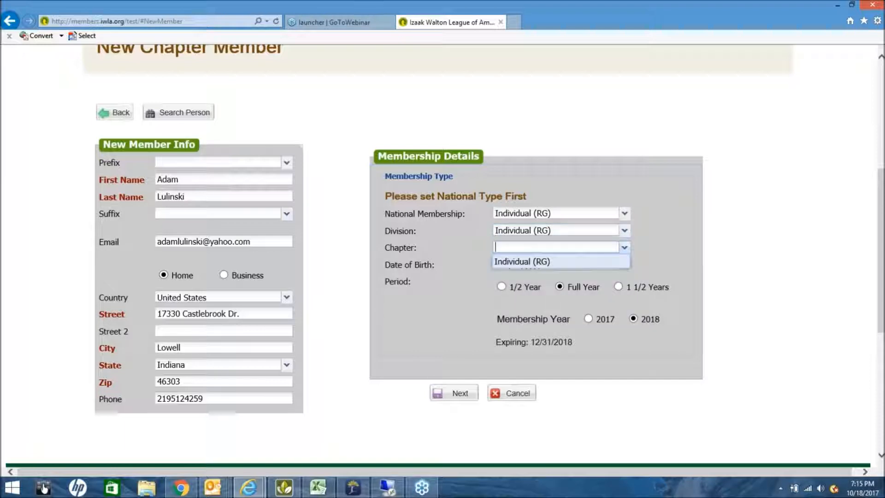
pyautogui.click(542, 261)
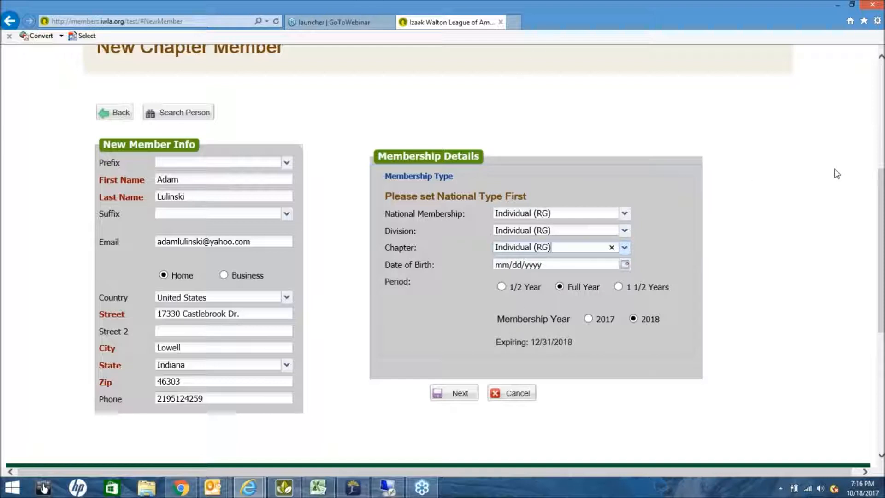
pyautogui.scroll(-3, 837, 173)
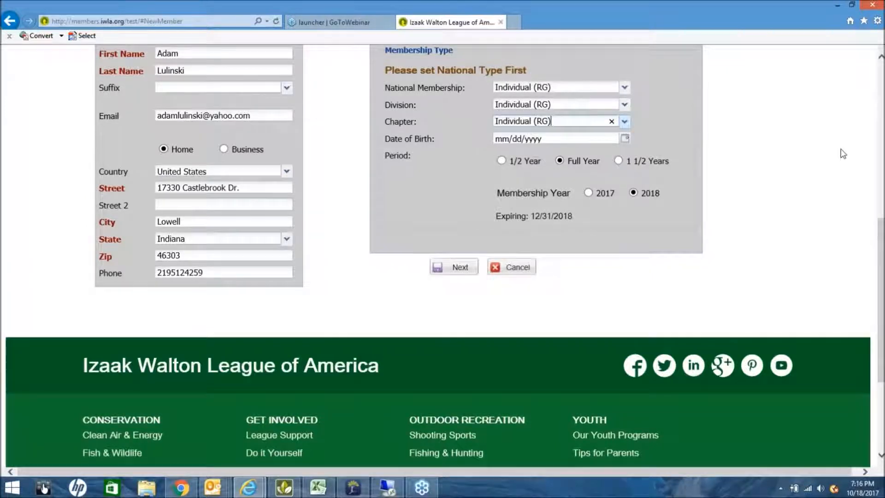
pyautogui.scroll(1, 839, 152)
pyautogui.scroll(2, 839, 152)
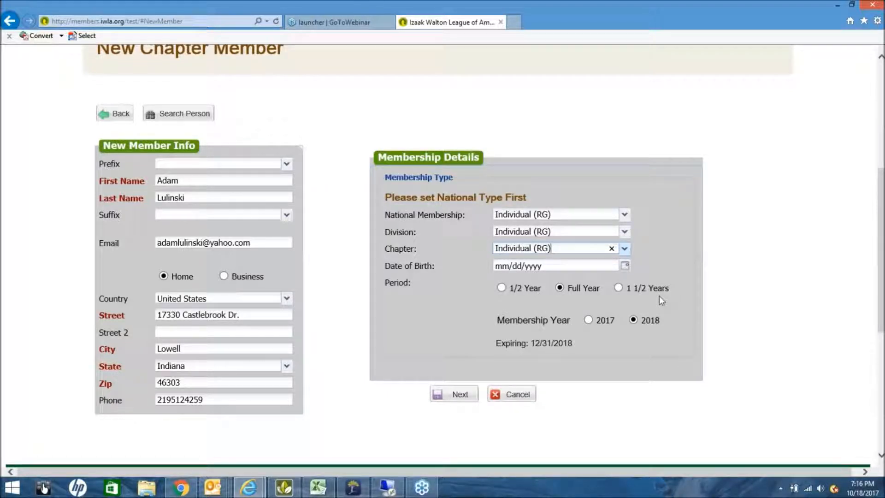
pyautogui.click(501, 288)
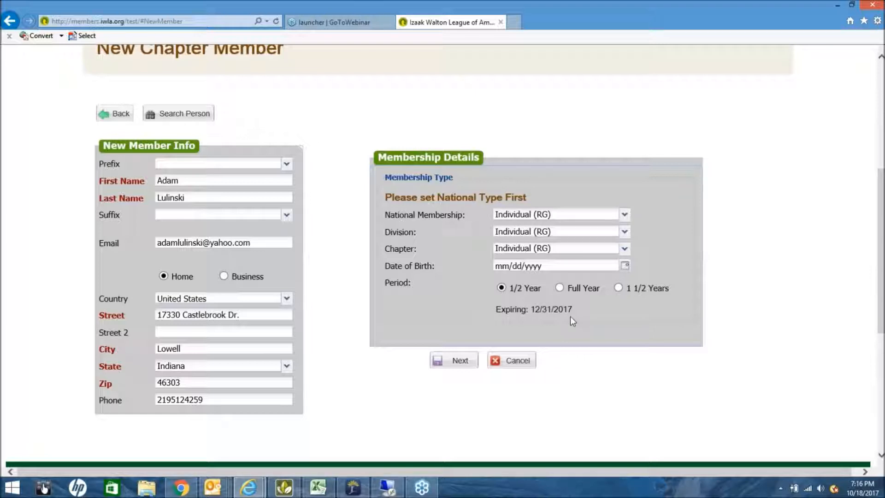
pyautogui.click(619, 288)
pyautogui.click(559, 287)
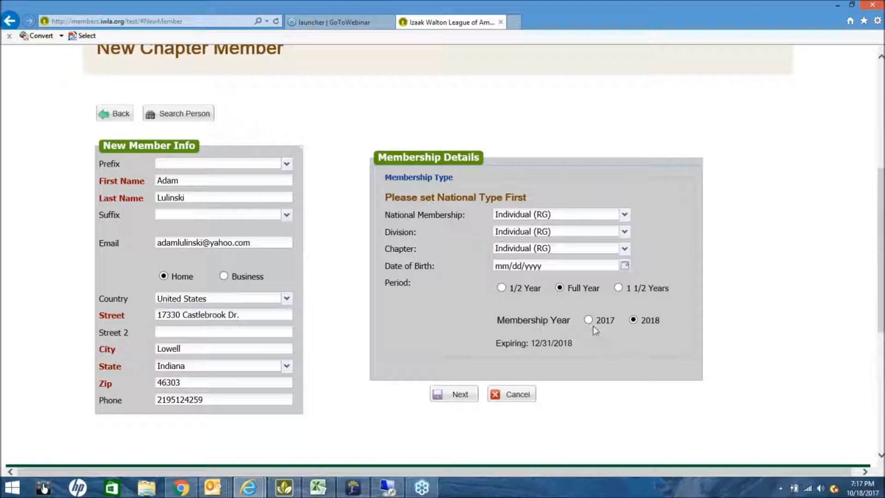
pyautogui.click(588, 319)
pyautogui.click(633, 321)
# Submit the membership details and review the batch list showing the new pending 2018 RG member.
pyautogui.click(457, 395)
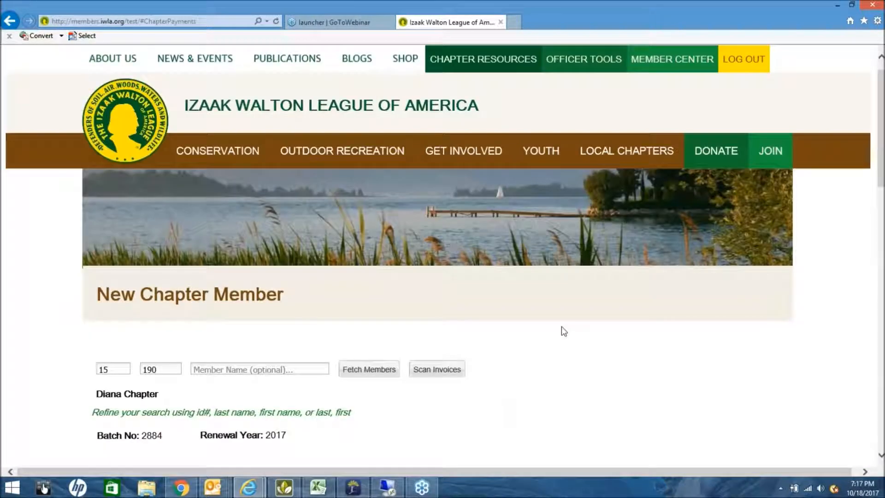
pyautogui.scroll(-3, 562, 329)
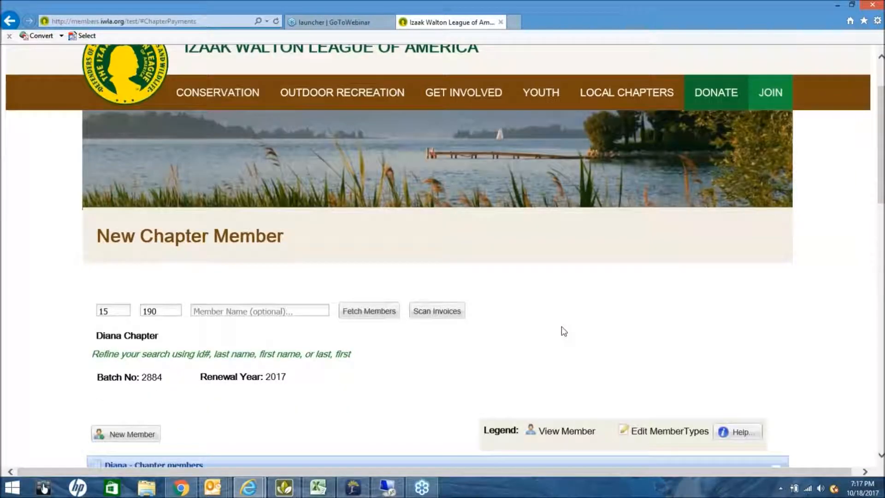
pyautogui.scroll(-3, 600, 332)
pyautogui.scroll(2, 603, 332)
pyautogui.scroll(-2, 651, 384)
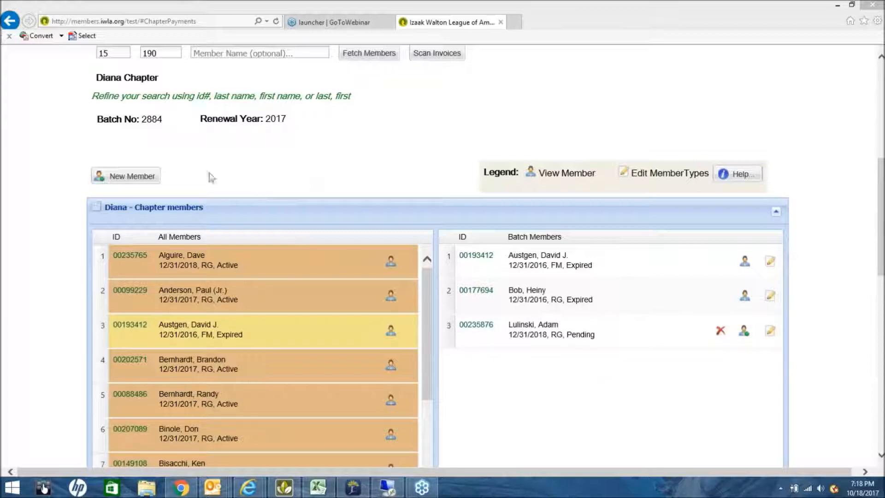
# Start another new member prefilled from an existing member's record found by ID, then continue to membership details.
pyautogui.click(141, 180)
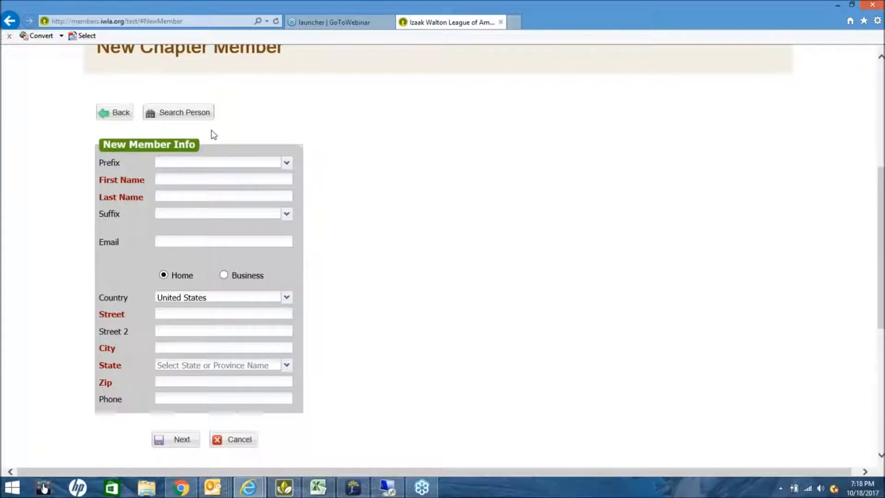
pyautogui.click(188, 116)
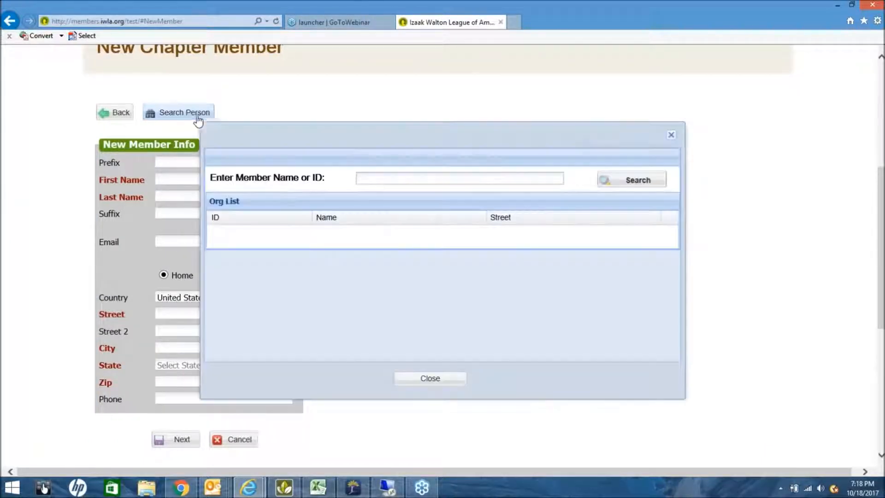
pyautogui.click(398, 181)
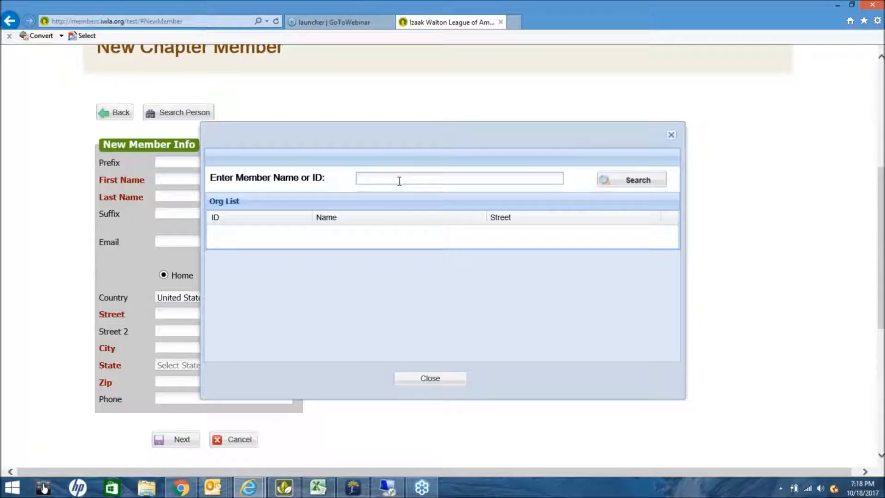
pyautogui.write('235768')
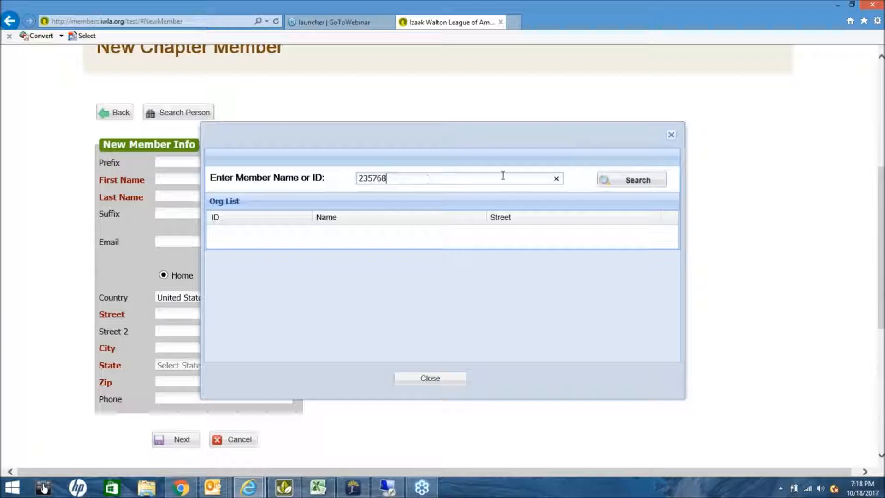
pyautogui.click(628, 184)
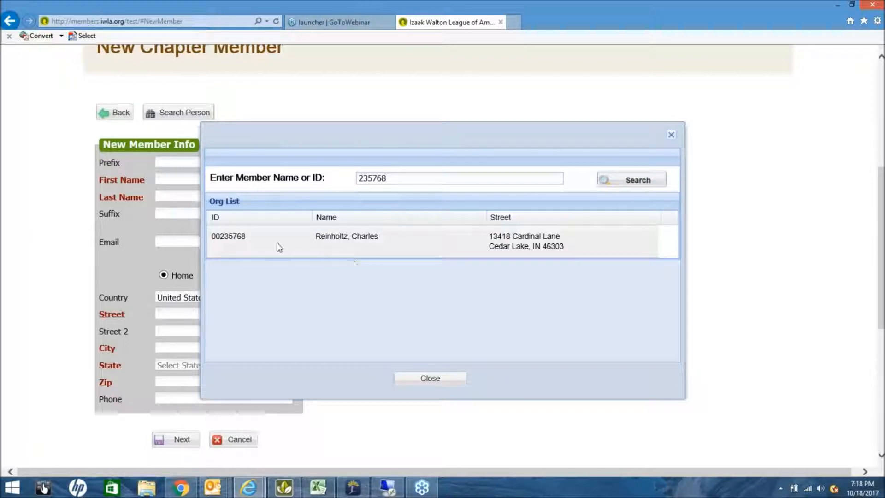
pyautogui.doubleClick(478, 245)
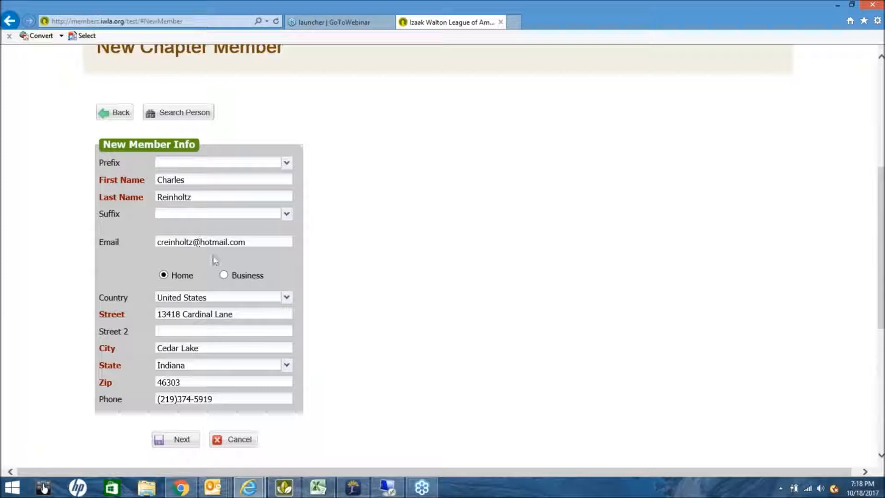
pyautogui.click(175, 442)
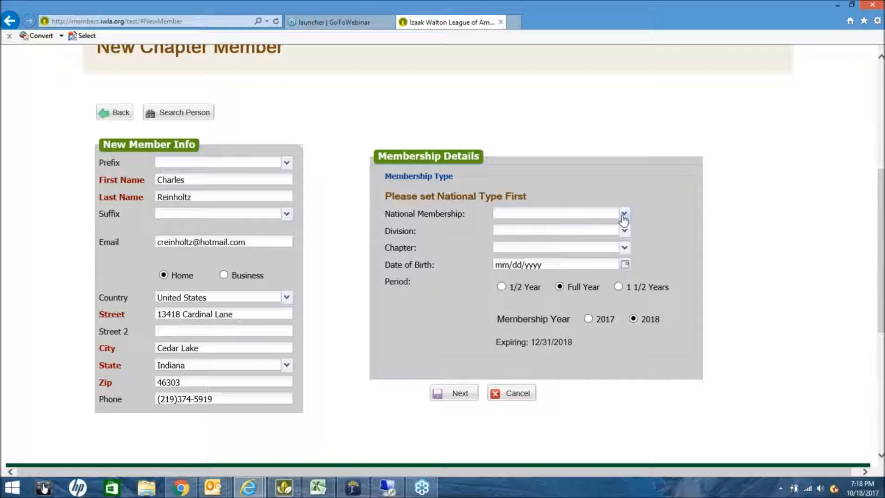
# Set the national, division and chapter membership types all to Family (FM).
pyautogui.click(624, 215)
pyautogui.click(582, 240)
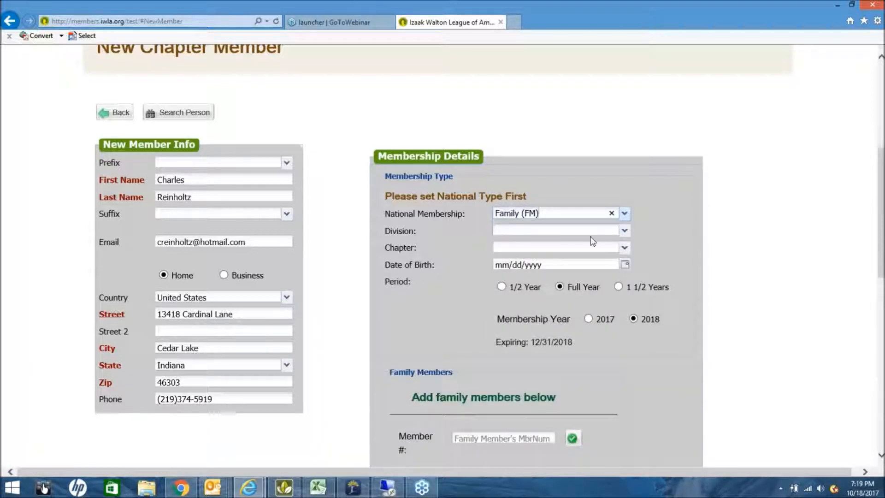
pyautogui.click(624, 230)
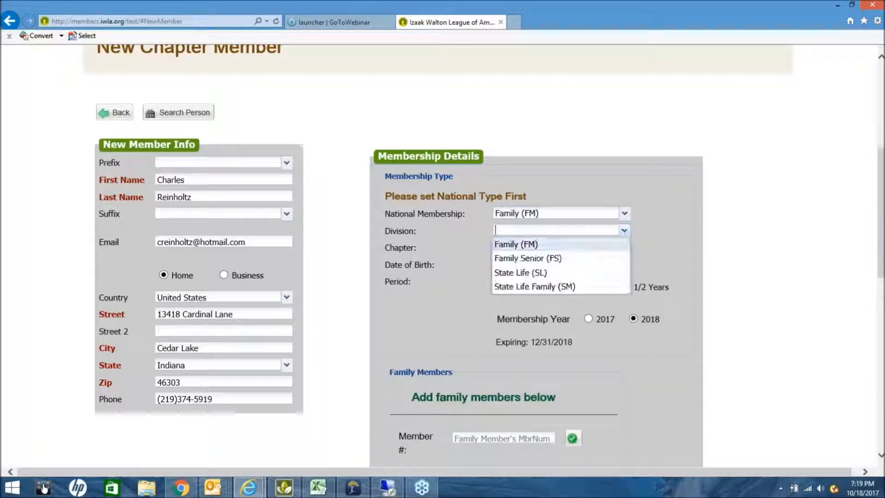
pyautogui.click(592, 244)
pyautogui.click(623, 247)
pyautogui.click(585, 263)
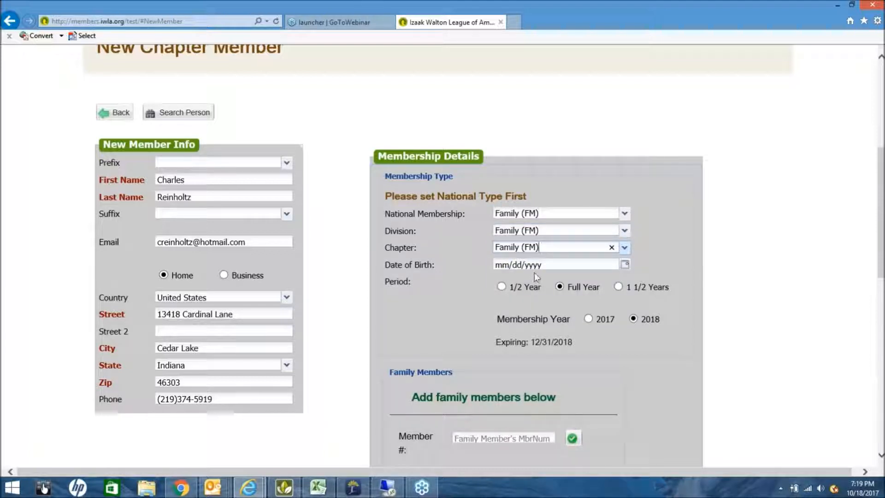
pyautogui.scroll(-5, 562, 364)
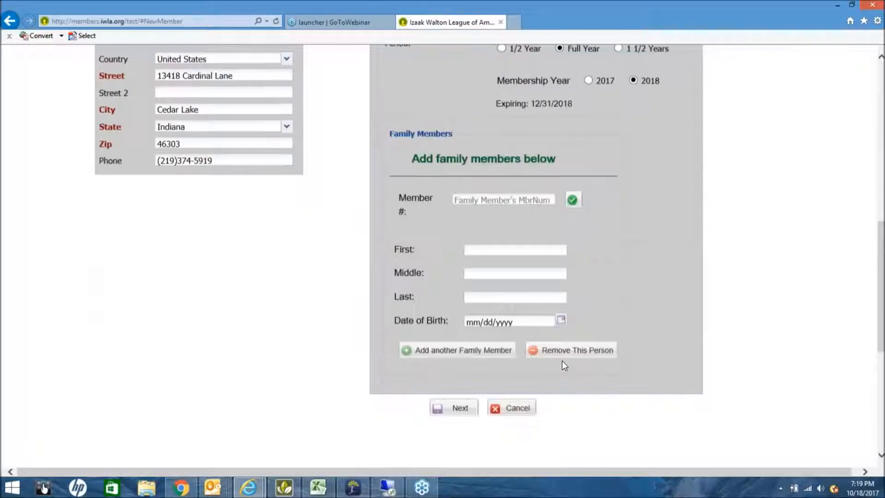
pyautogui.click(458, 395)
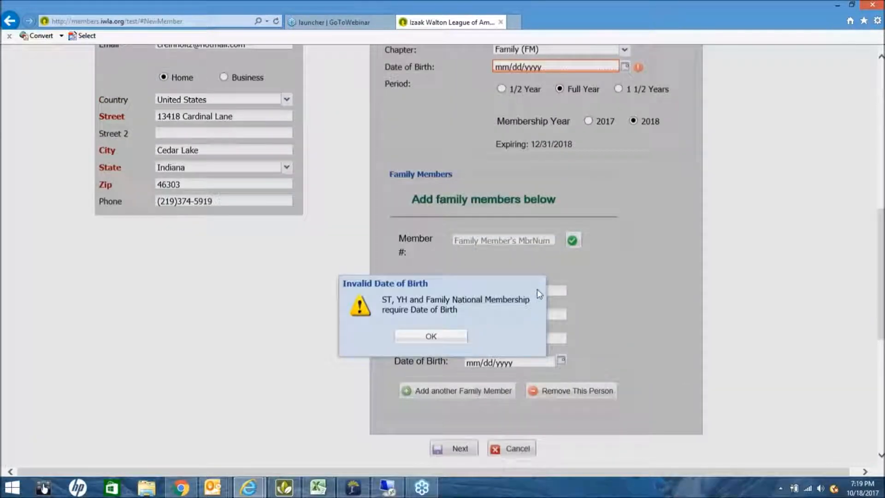
pyautogui.click(431, 345)
pyautogui.click(539, 75)
pyautogui.moveTo(540, 75); pyautogui.dragTo(496, 78)
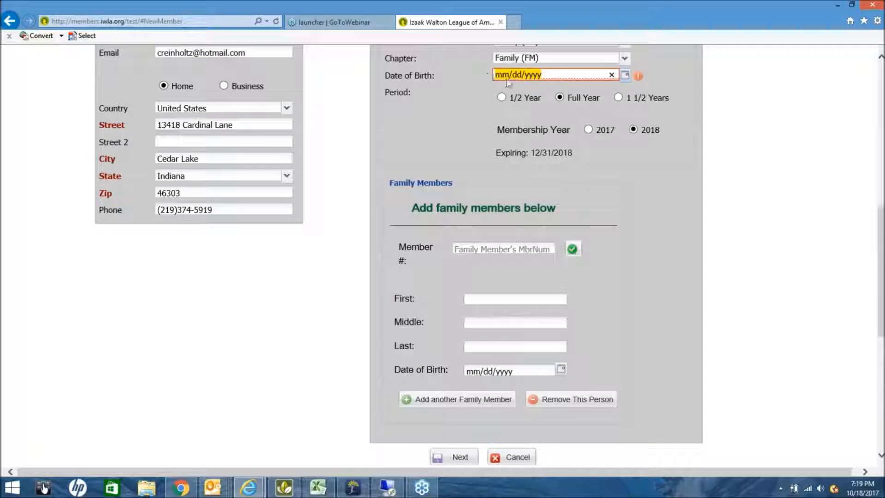
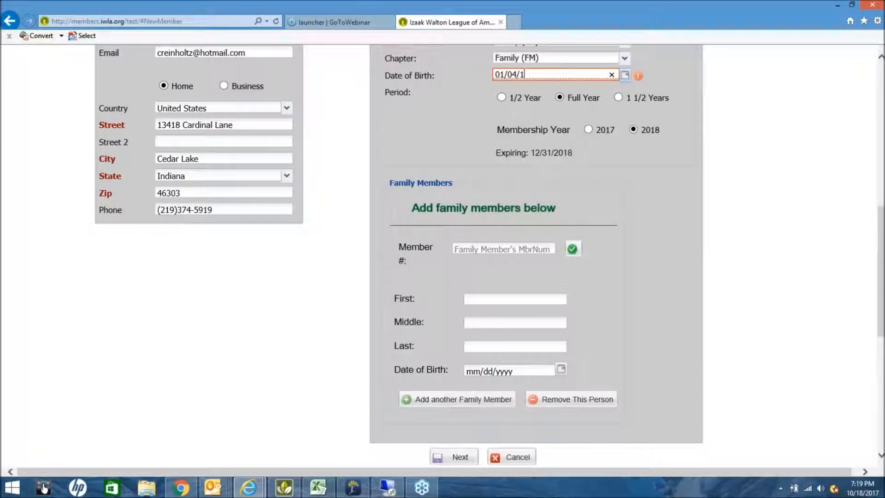
# Enter the family member's first and last names and begin their date of birth.
pyautogui.click(501, 248)
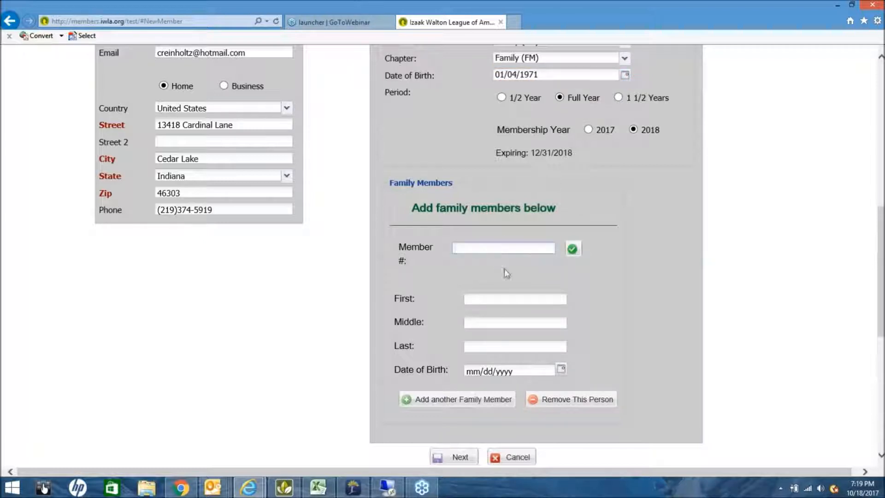
pyautogui.click(499, 297)
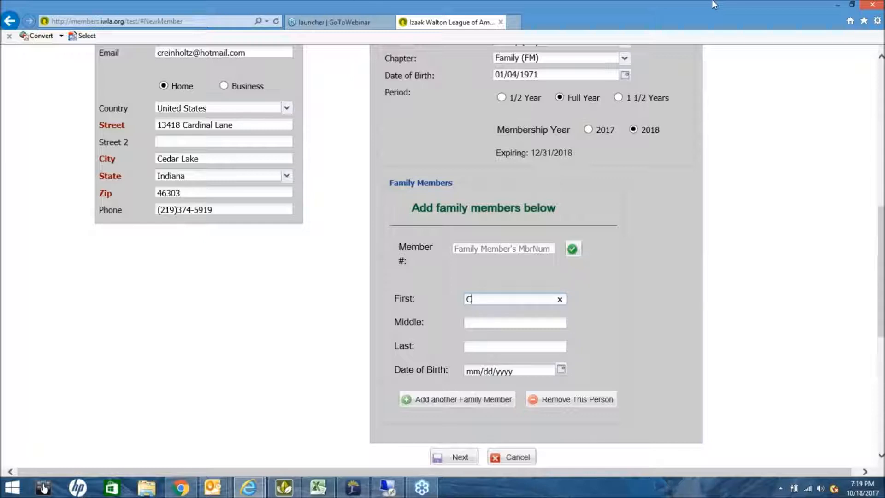
pyautogui.press('Tab')
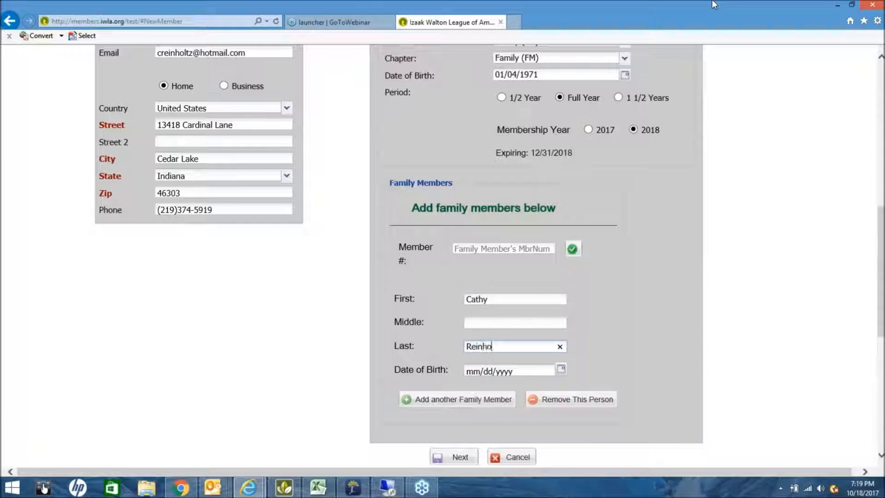
pyautogui.write('Reinholtz')
pyautogui.press('Tab')
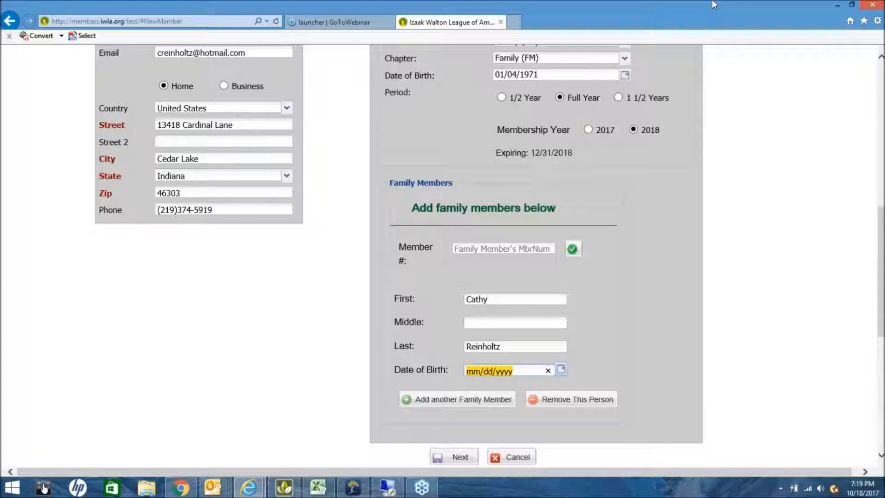
pyautogui.write('0')
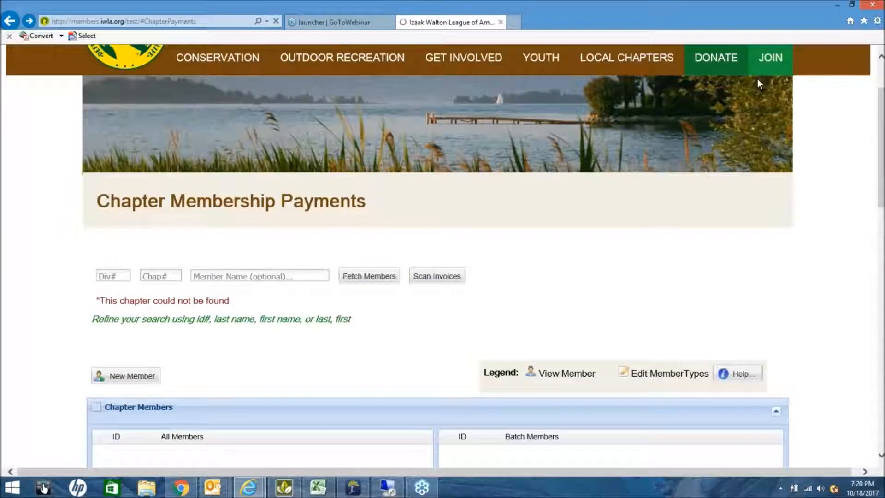
# Enter division number 15 for the chapter.
pyautogui.scroll(-5, 810, 344)
pyautogui.scroll(-3, 810, 344)
pyautogui.scroll(9, 809, 348)
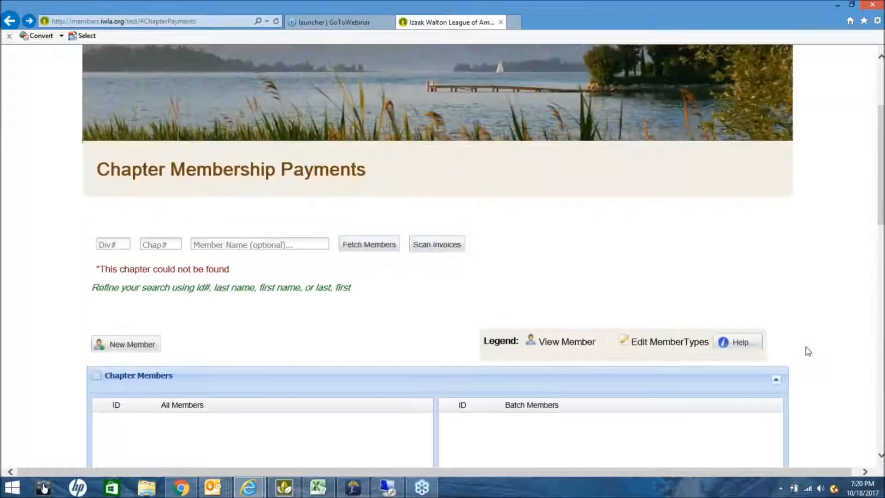
pyautogui.scroll(2, 807, 351)
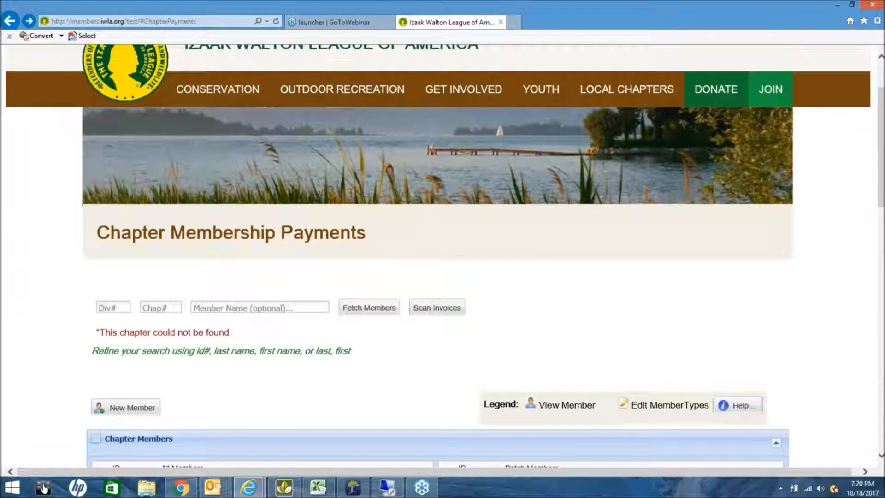
pyautogui.click(103, 308)
pyautogui.write('15')
pyautogui.press('Tab')
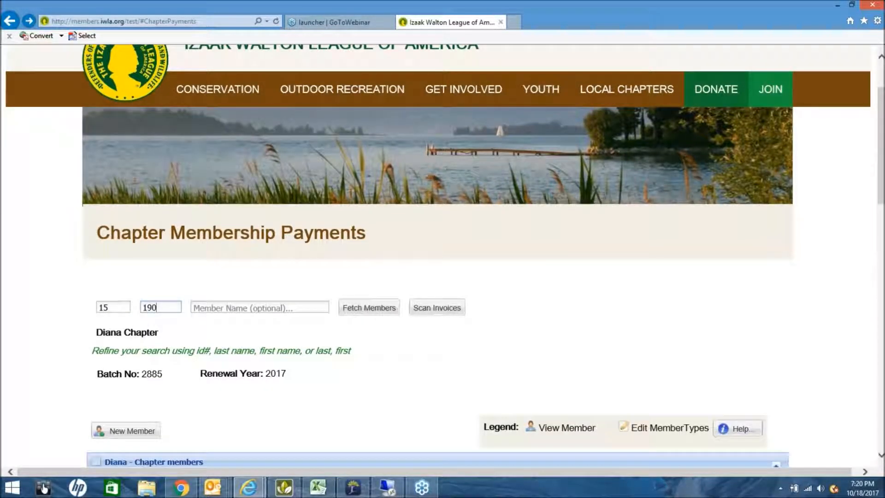
# Delete the newly added fourth member from the batch, confirming the removal.
pyautogui.scroll(-3, 455, 322)
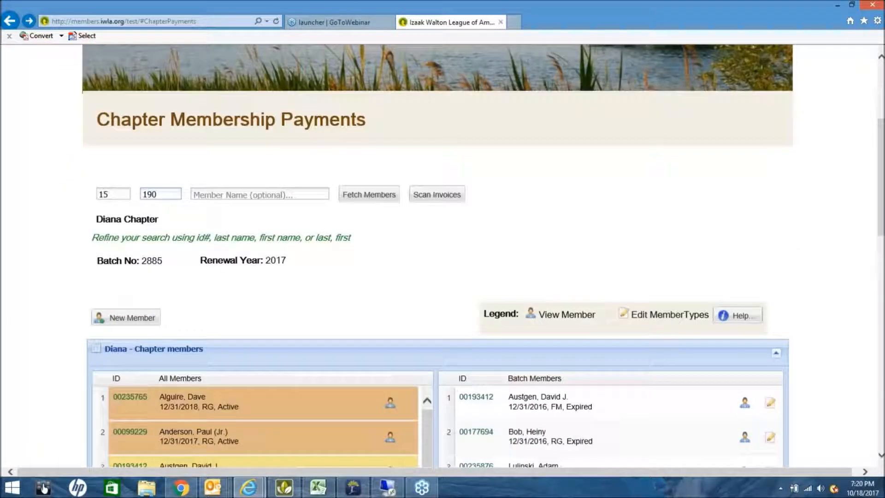
pyautogui.scroll(-2, 455, 327)
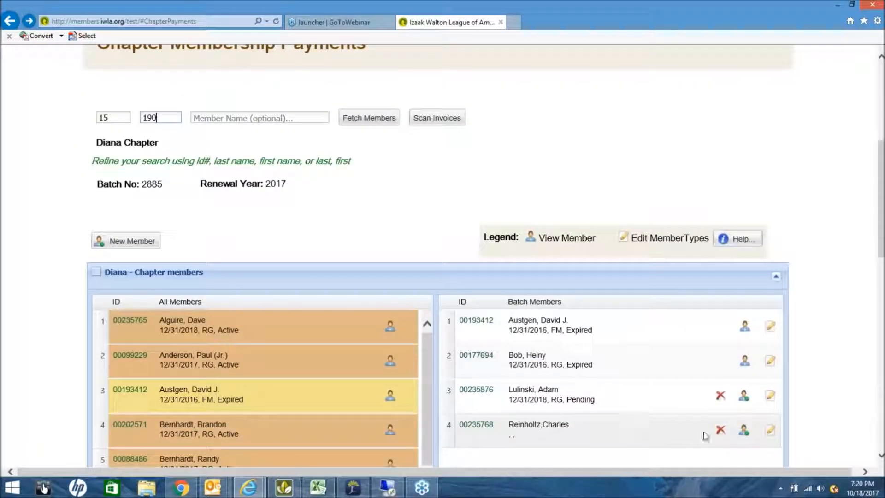
pyautogui.scroll(-1, 728, 453)
pyautogui.scroll(-1, 728, 453)
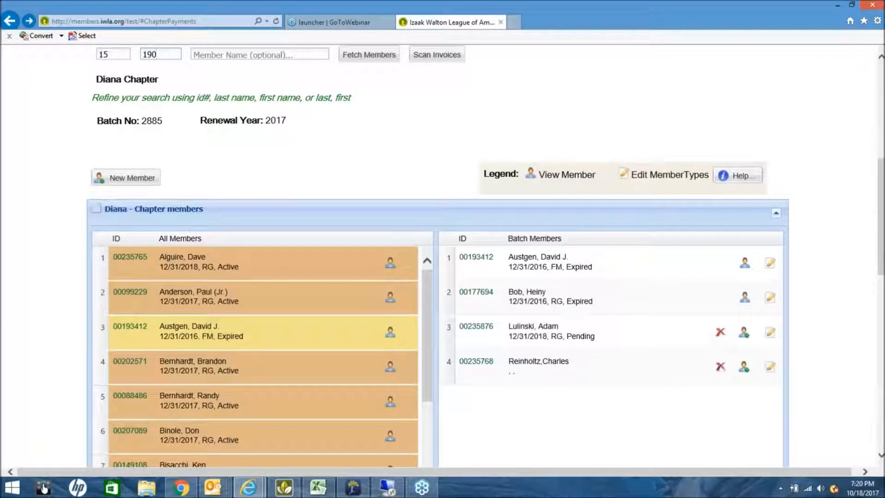
pyautogui.click(720, 367)
pyautogui.click(390, 285)
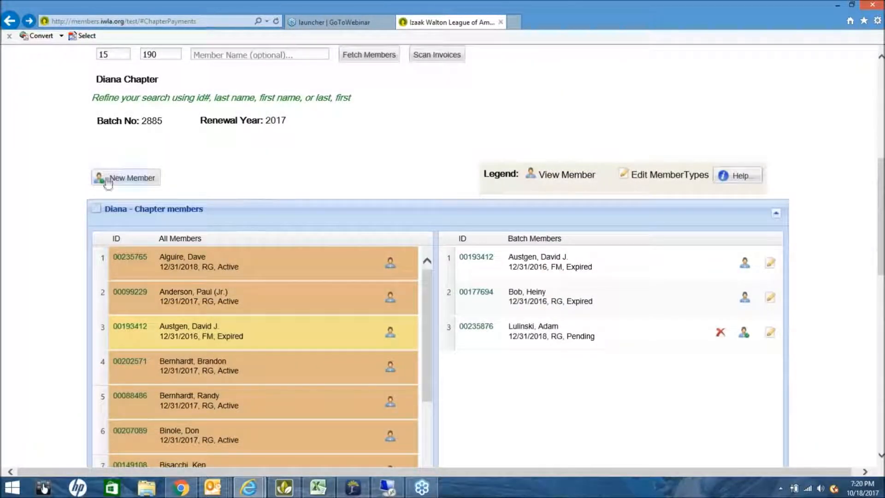
# Save the batch with its remaining three members.
pyautogui.scroll(-3, 295, 346)
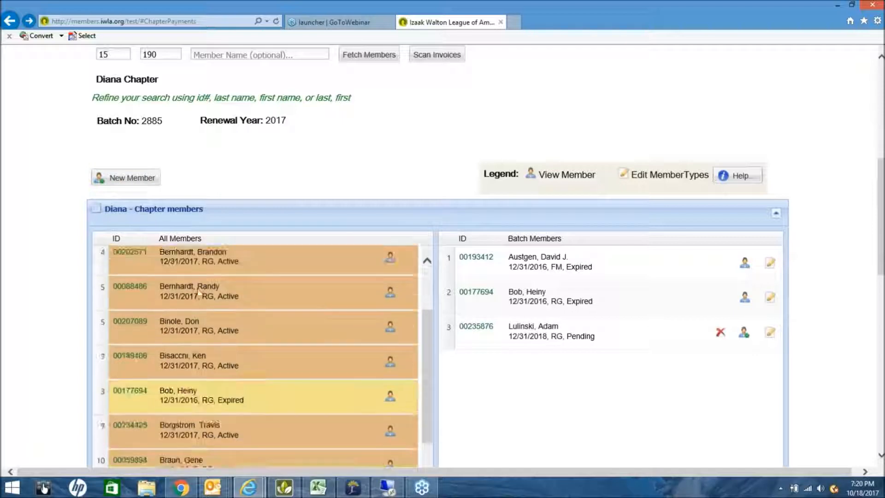
pyautogui.scroll(-1, 527, 395)
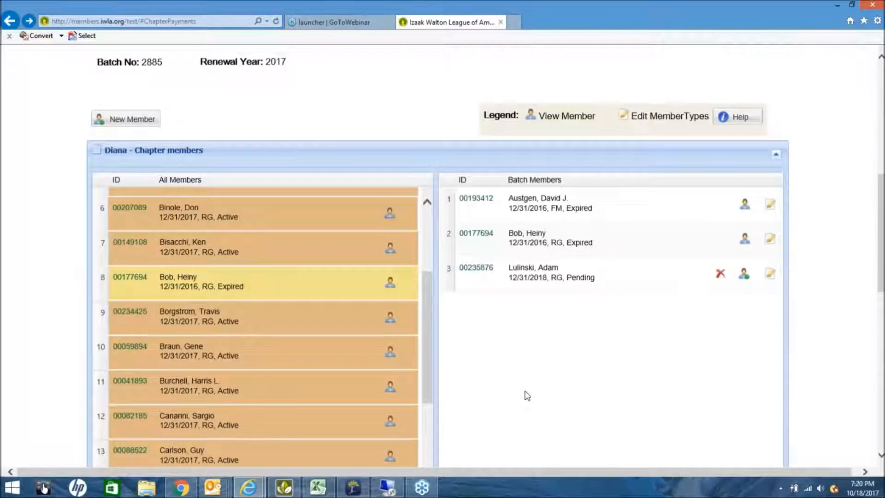
pyautogui.scroll(-3, 527, 395)
pyautogui.click(178, 456)
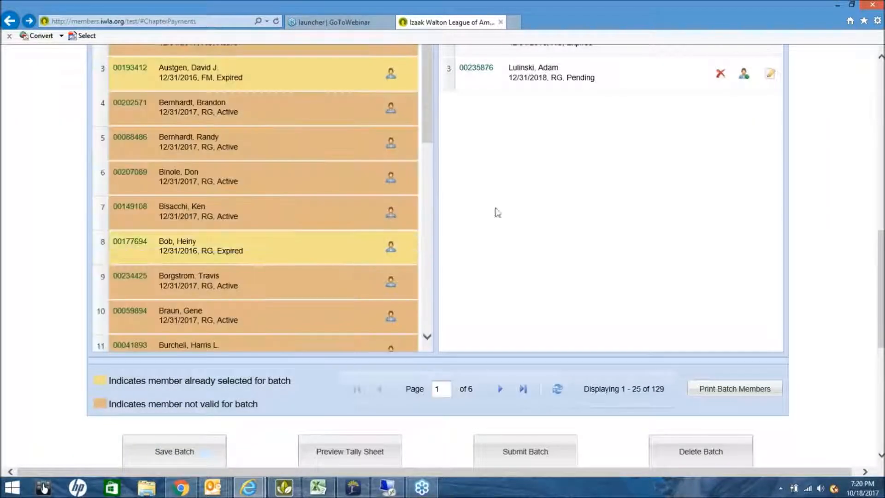
pyautogui.scroll(2, 511, 237)
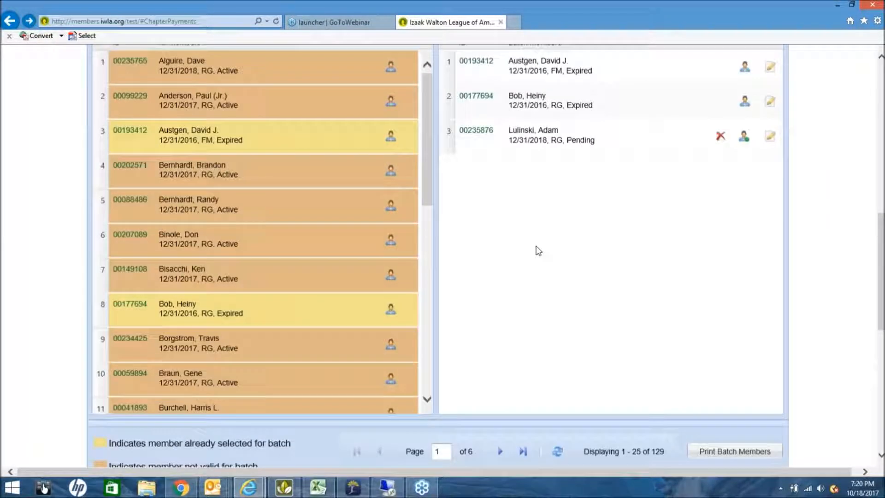
pyautogui.scroll(5, 543, 251)
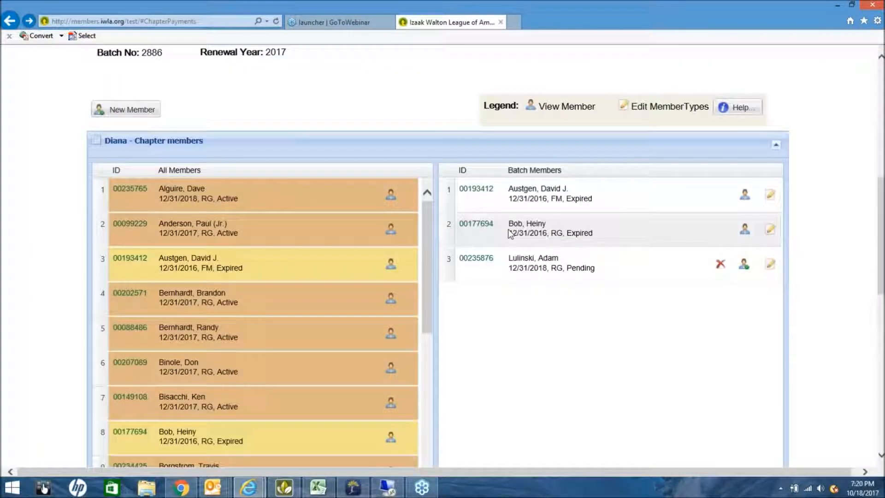
# Start a new member prefilled from an existing member's record found by ID search.
pyautogui.click(124, 236)
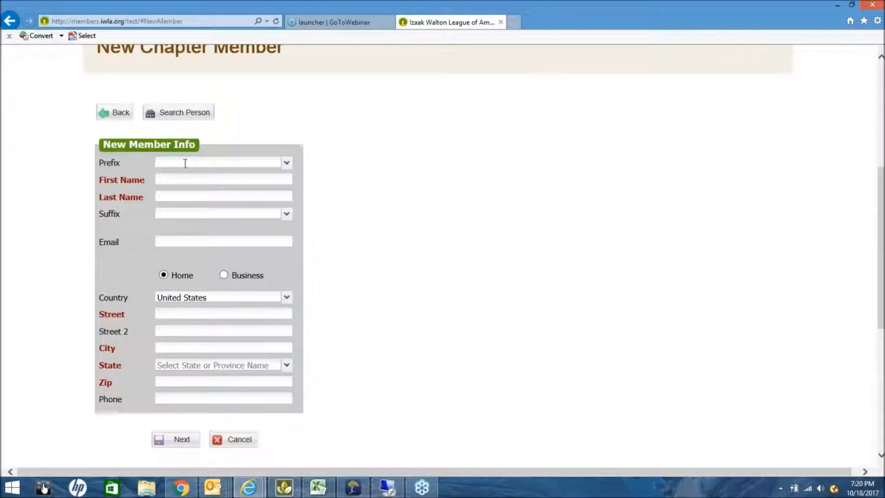
pyautogui.click(199, 116)
pyautogui.click(439, 183)
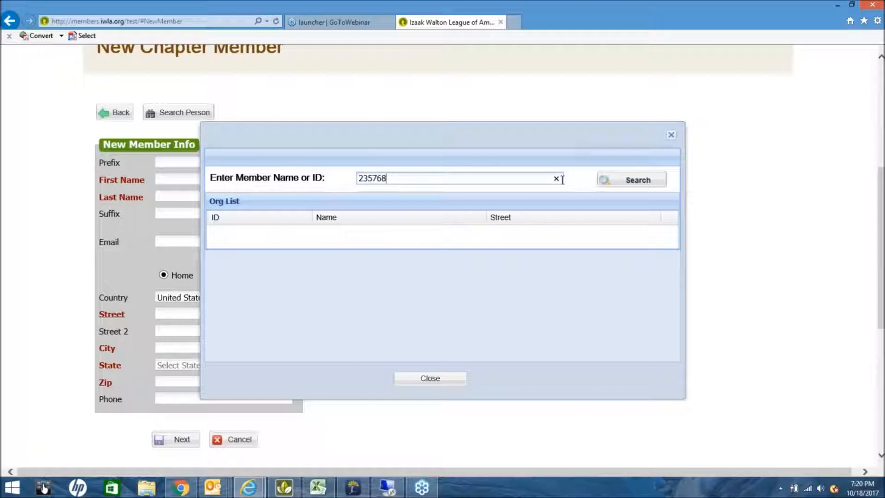
pyautogui.click(631, 179)
pyautogui.click(475, 250)
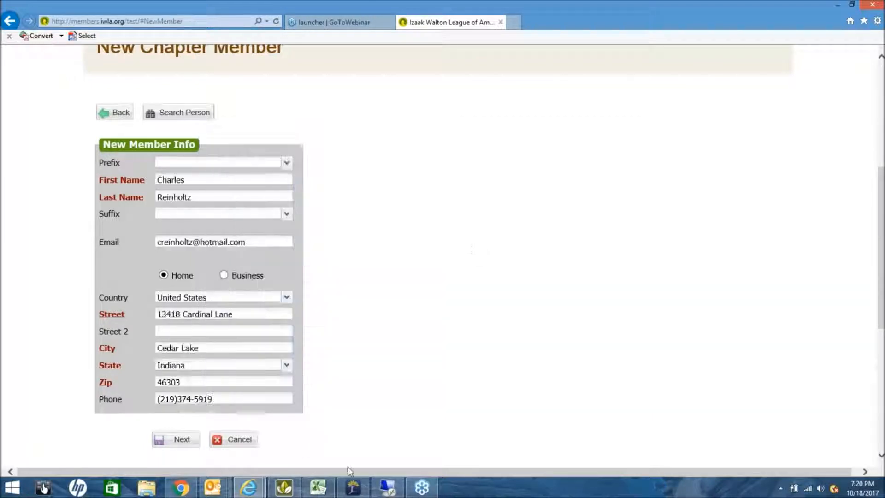
pyautogui.click(181, 439)
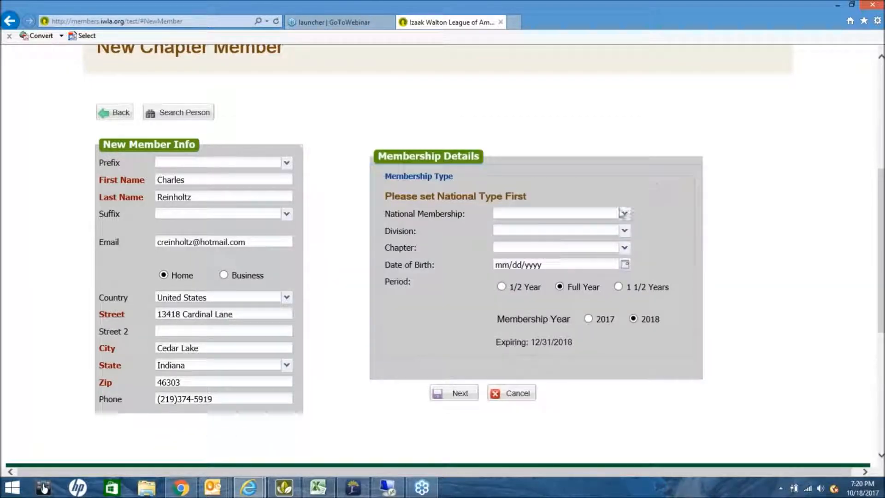
pyautogui.click(625, 213)
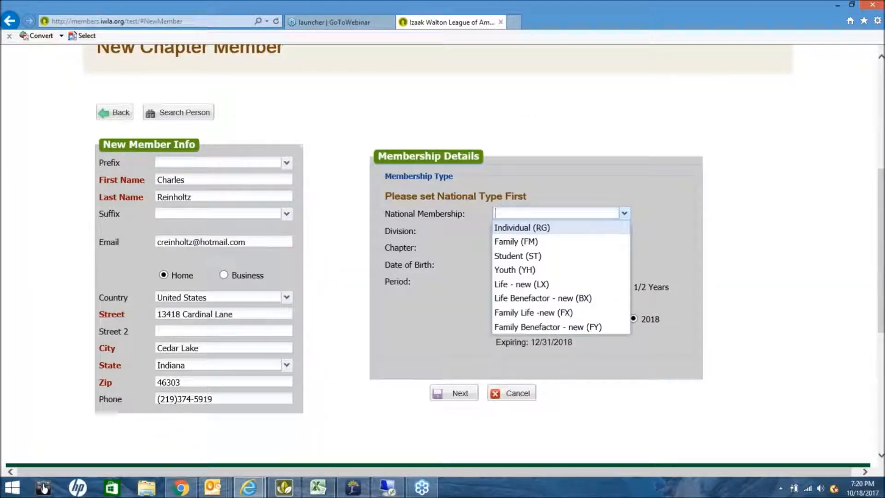
pyautogui.click(594, 241)
pyautogui.click(619, 232)
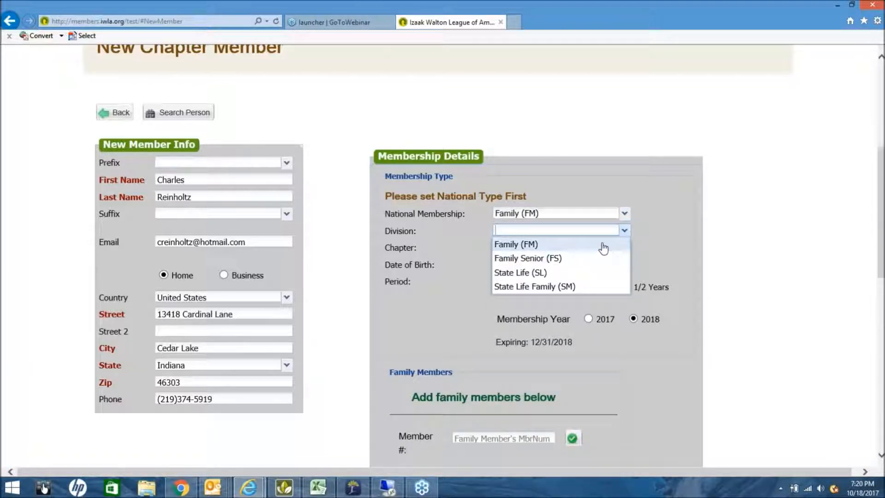
pyautogui.click(602, 243)
pyautogui.click(623, 248)
pyautogui.click(592, 262)
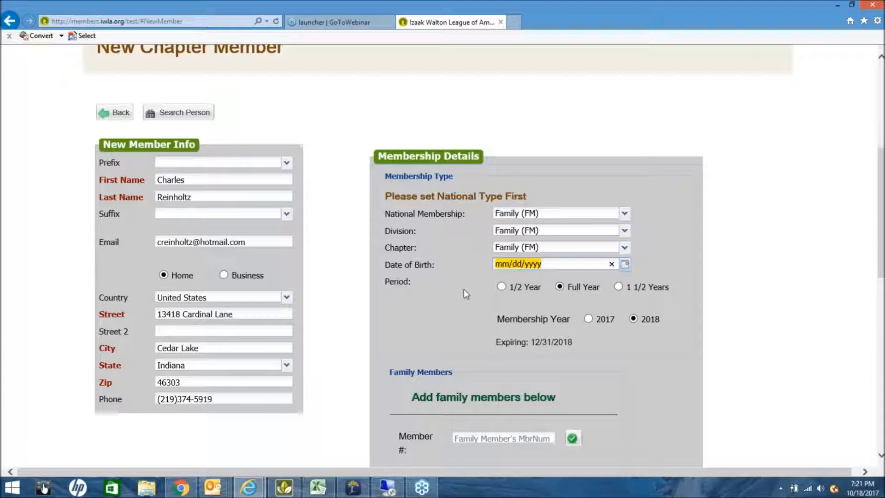
pyautogui.write('01/04/1971')
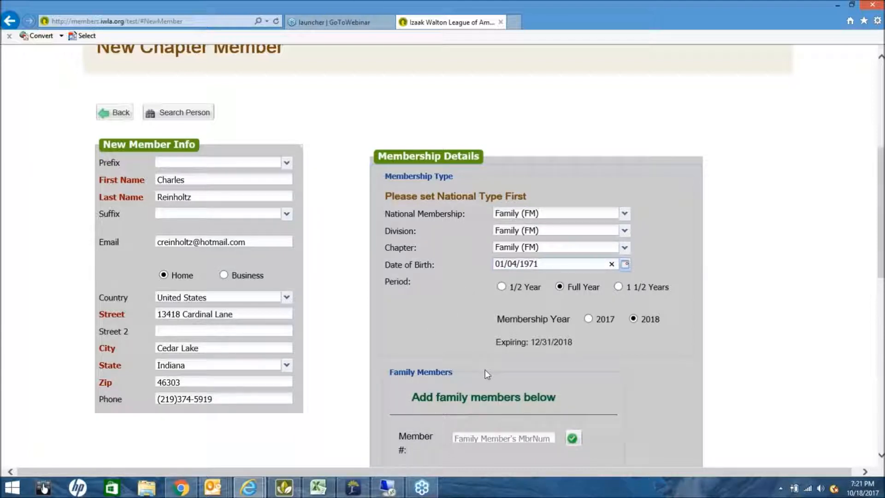
# Change the membership period to half a year.
pyautogui.scroll(-3, 569, 370)
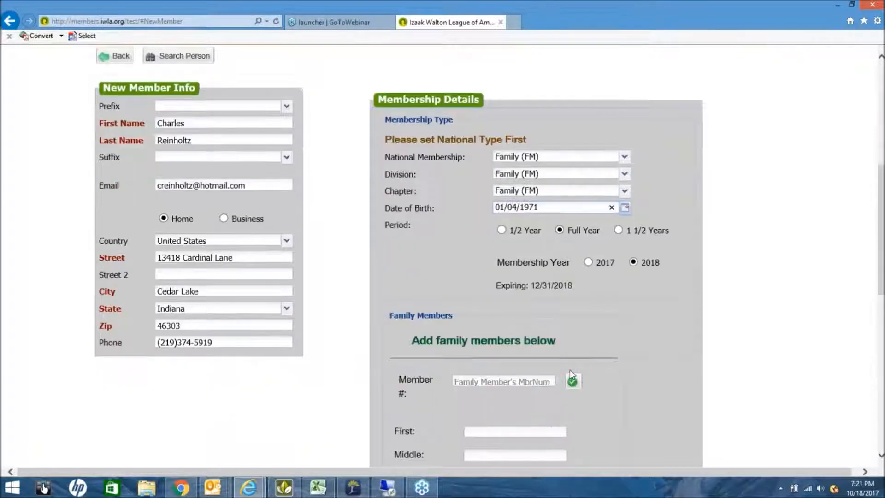
pyautogui.scroll(-1, 559, 230)
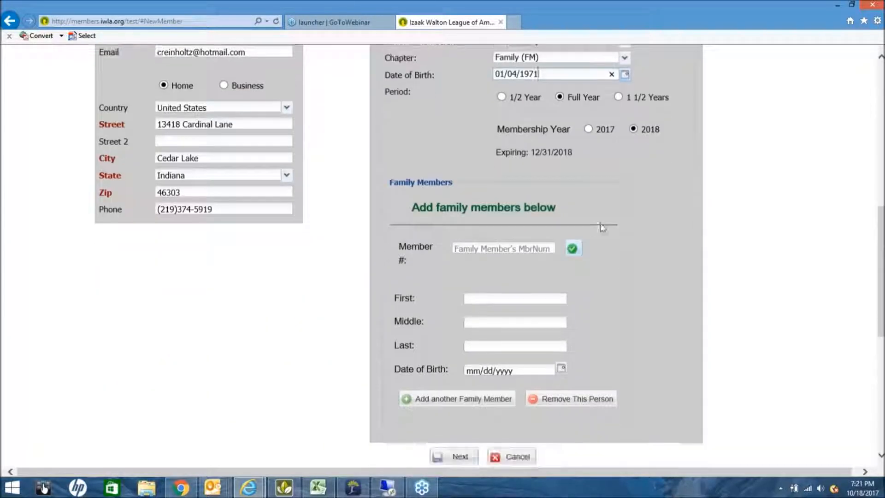
pyautogui.click(502, 97)
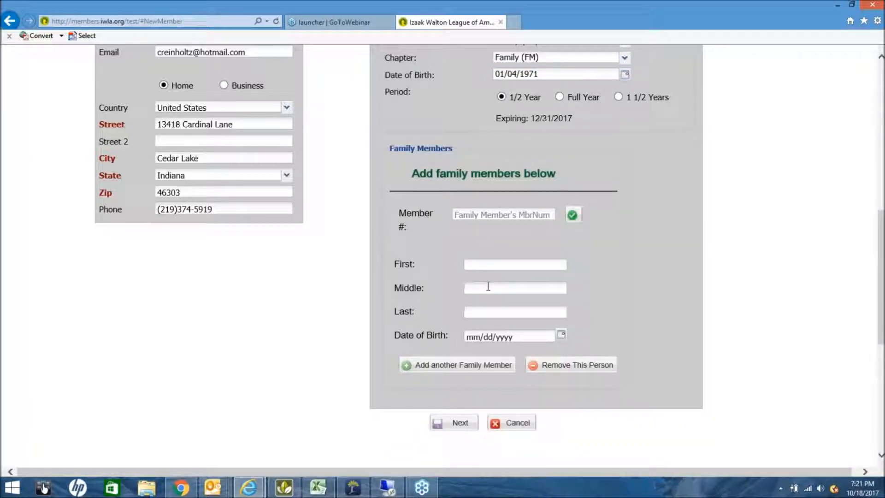
pyautogui.click(488, 263)
pyautogui.press('Tab')
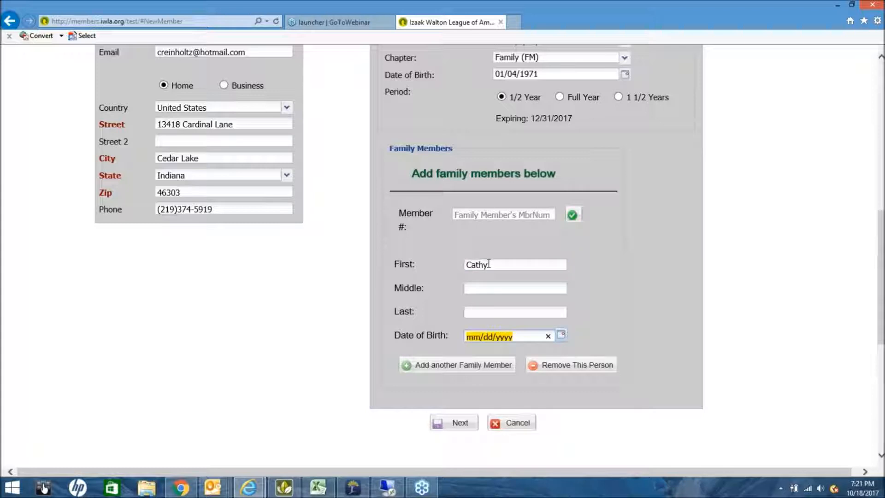
pyautogui.press('Tab')
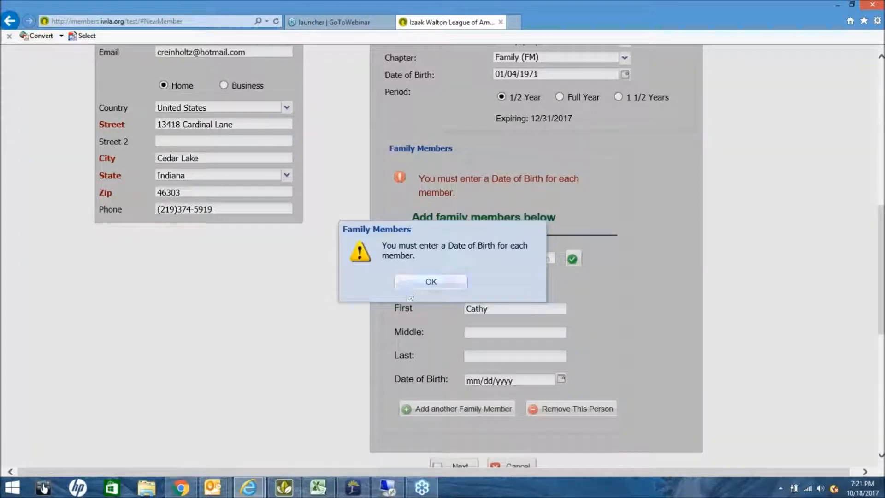
pyautogui.click(445, 281)
pyautogui.click(506, 357)
pyautogui.write('Reinholtz')
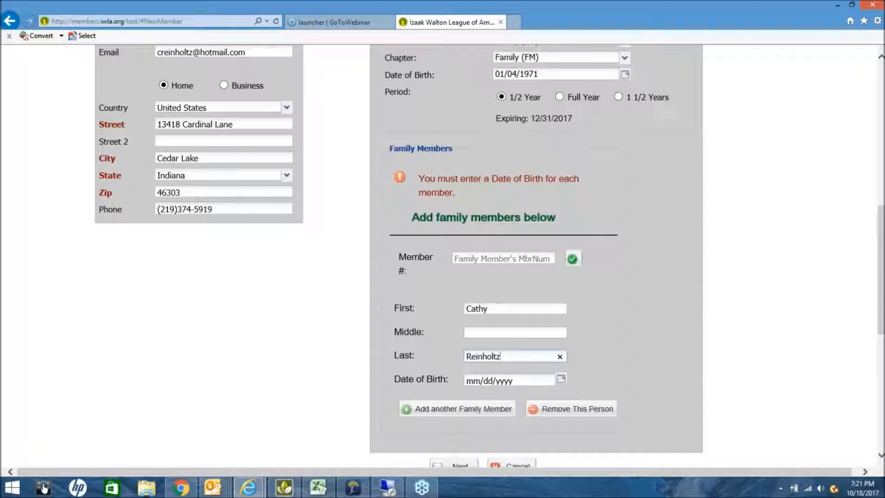
pyautogui.press('Tab')
pyautogui.write('01')
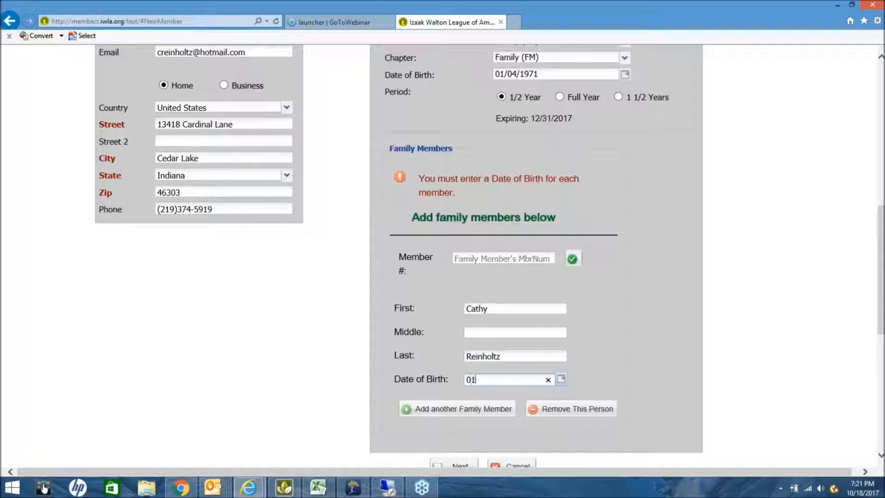
pyautogui.write('/05/1968')
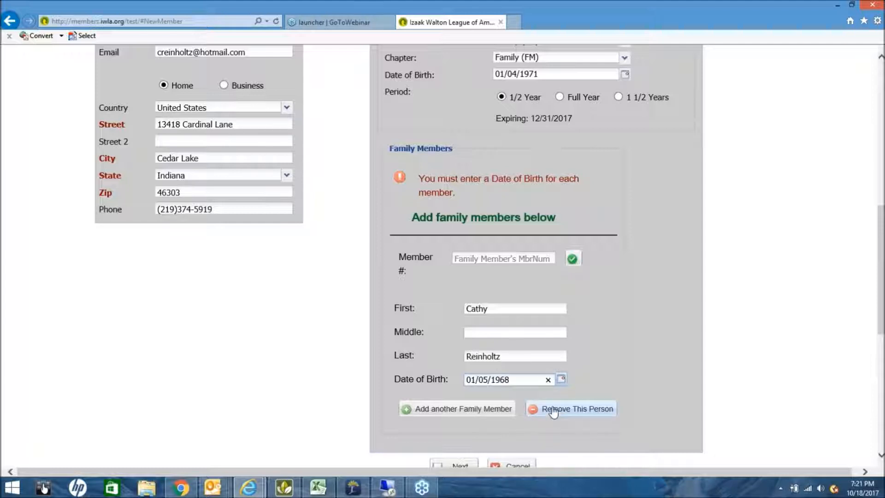
pyautogui.click(462, 417)
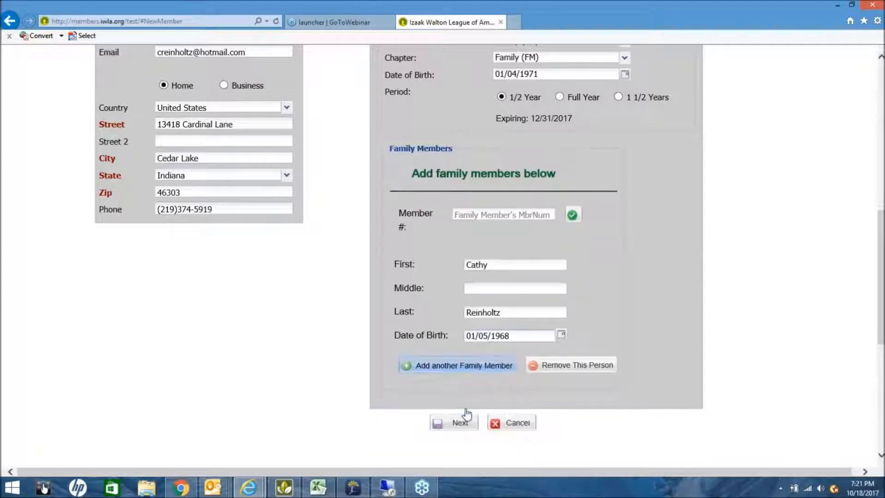
# Add then remove an extra empty family member entry, and continue to the Diana batch page.
pyautogui.click(457, 367)
pyautogui.scroll(-4, 557, 411)
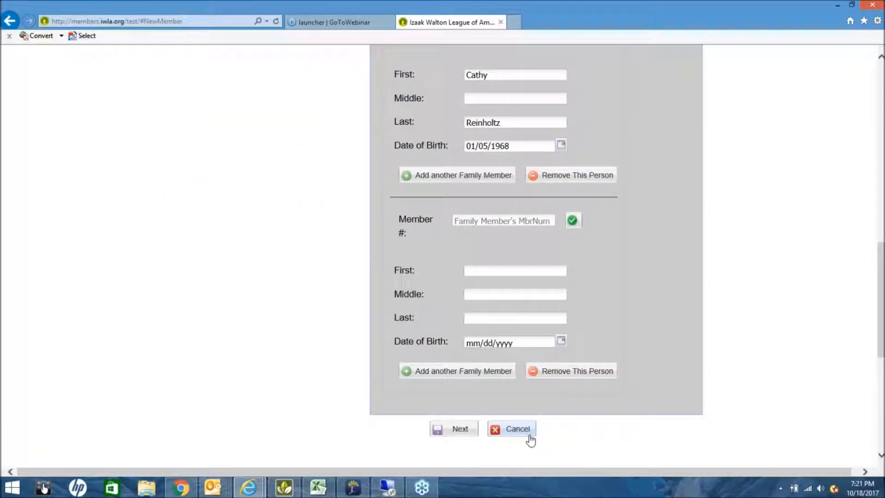
pyautogui.click(556, 371)
pyautogui.scroll(2, 562, 278)
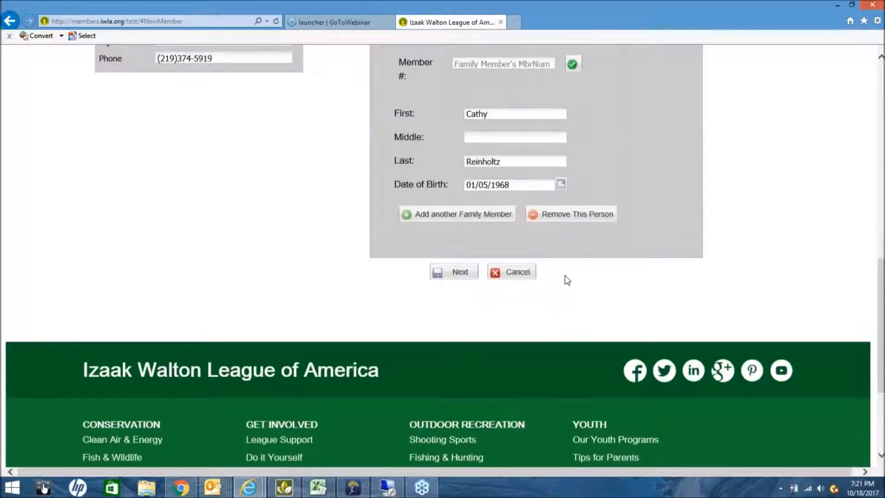
pyautogui.scroll(2, 559, 290)
pyautogui.click(460, 360)
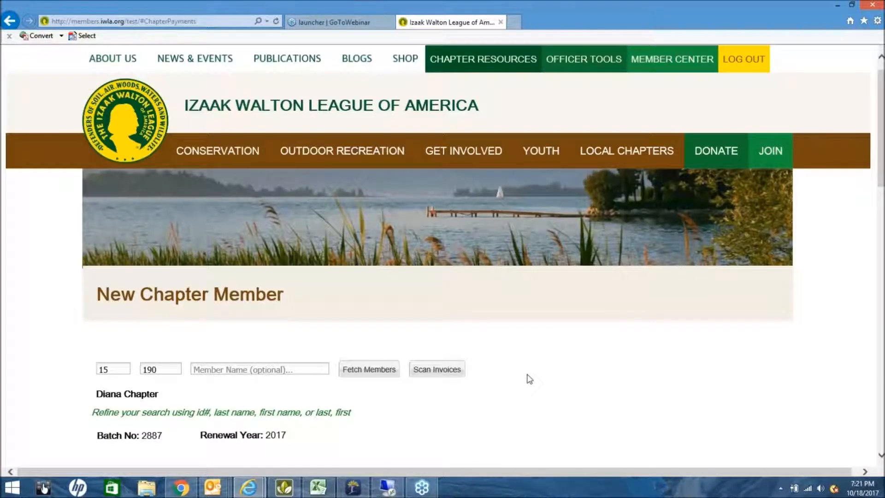
pyautogui.scroll(-9, 529, 379)
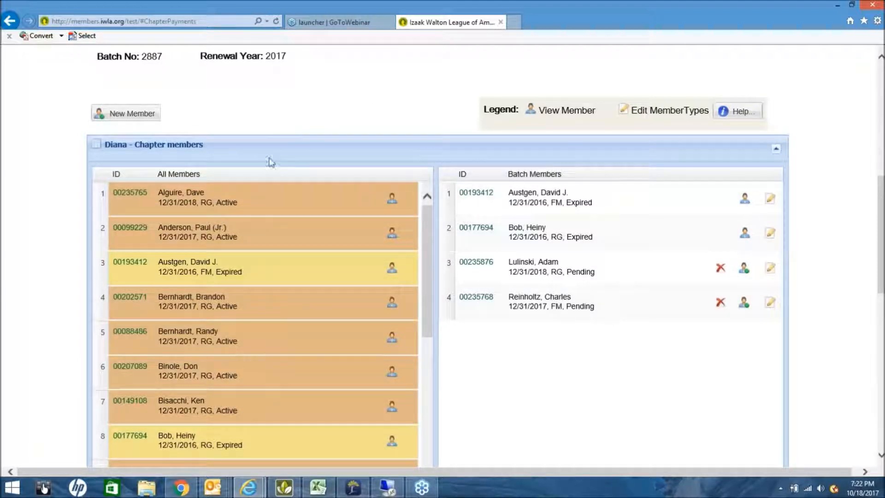
pyautogui.scroll(-2, 277, 161)
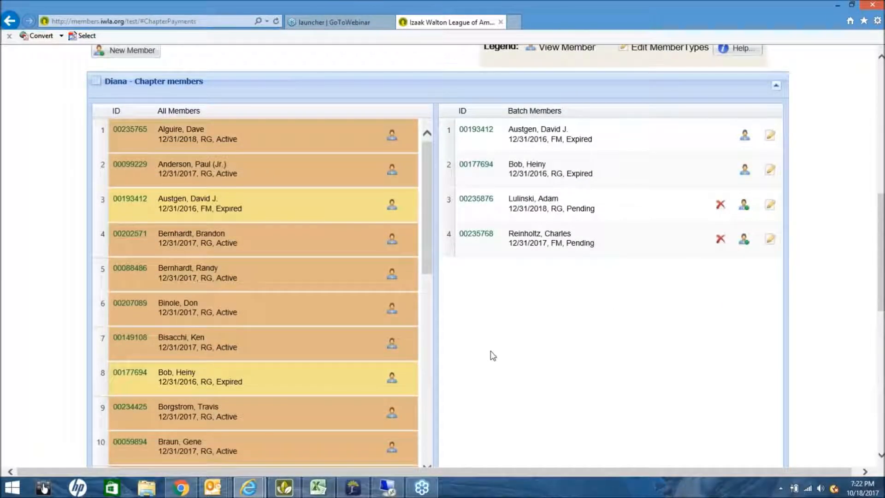
pyautogui.scroll(-1, 492, 354)
pyautogui.scroll(-3, 492, 355)
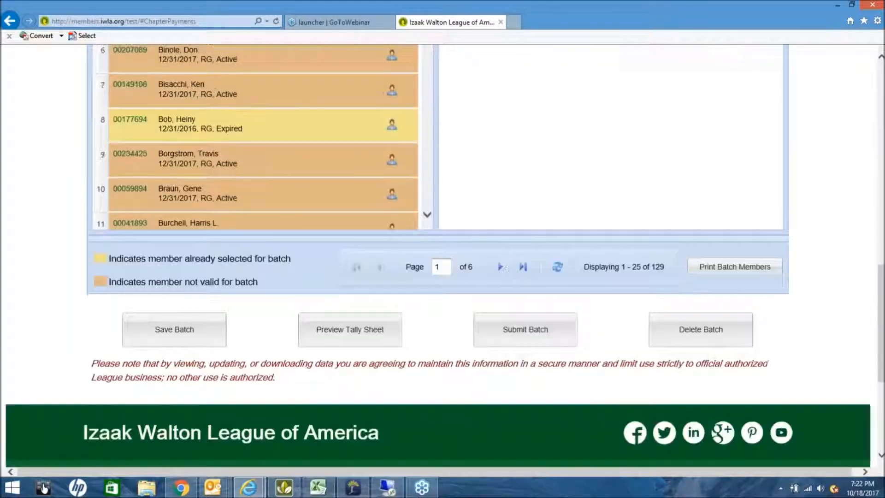
pyautogui.scroll(2, 489, 253)
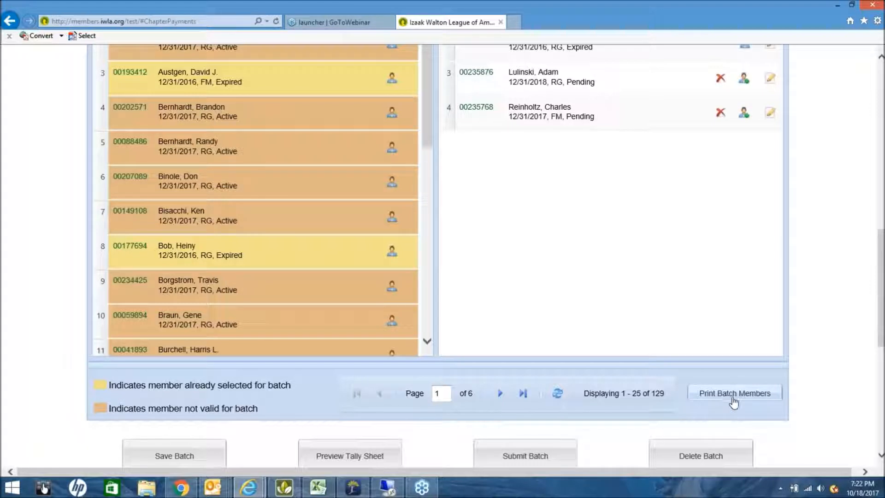
pyautogui.scroll(1, 616, 250)
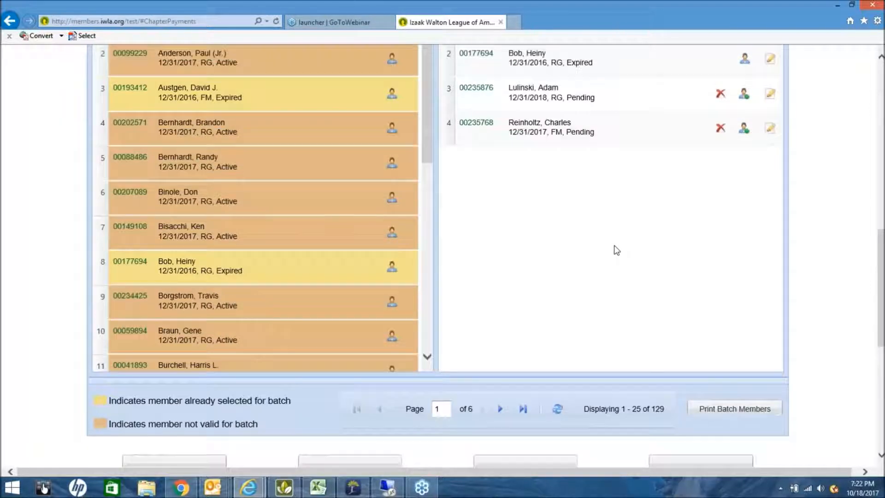
pyautogui.scroll(1, 617, 250)
pyautogui.scroll(2, 615, 249)
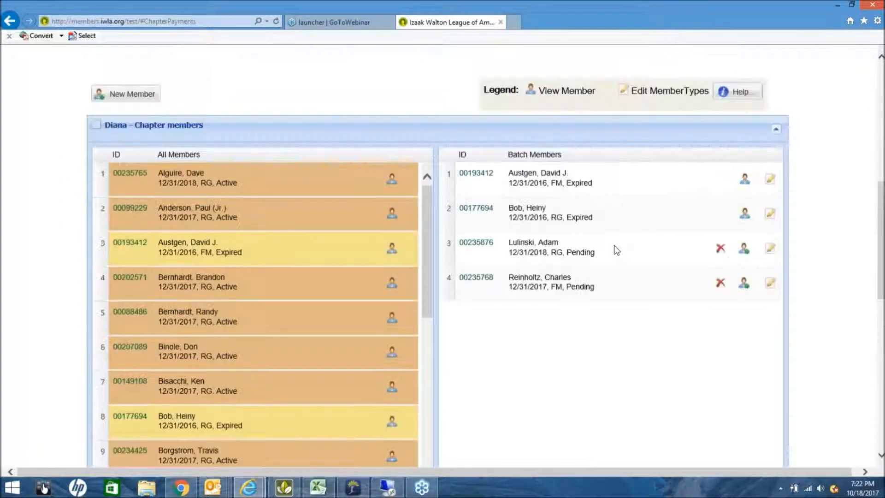
pyautogui.scroll(-2, 645, 281)
pyautogui.scroll(-2, 612, 292)
pyautogui.scroll(3, 613, 292)
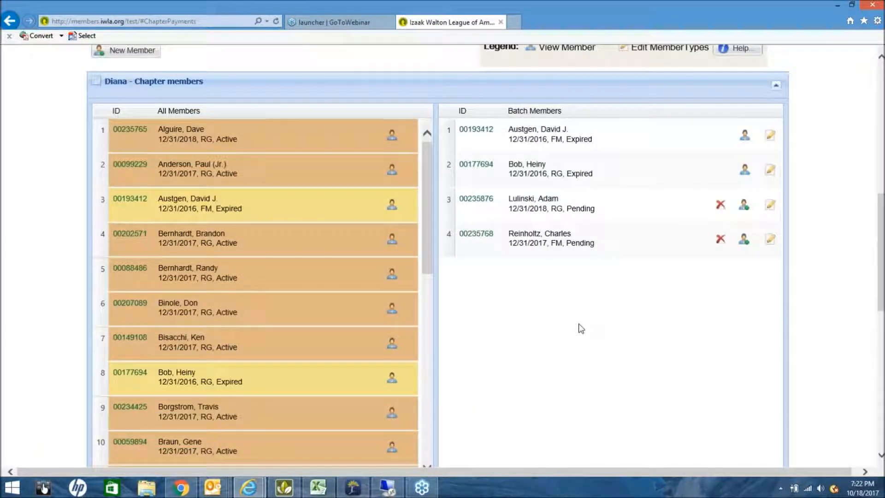
pyautogui.scroll(-2, 568, 350)
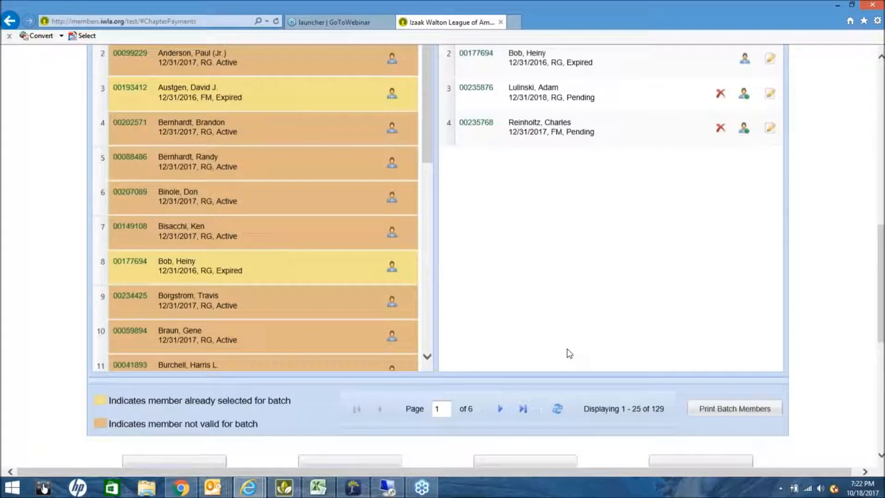
pyautogui.scroll(-2, 568, 352)
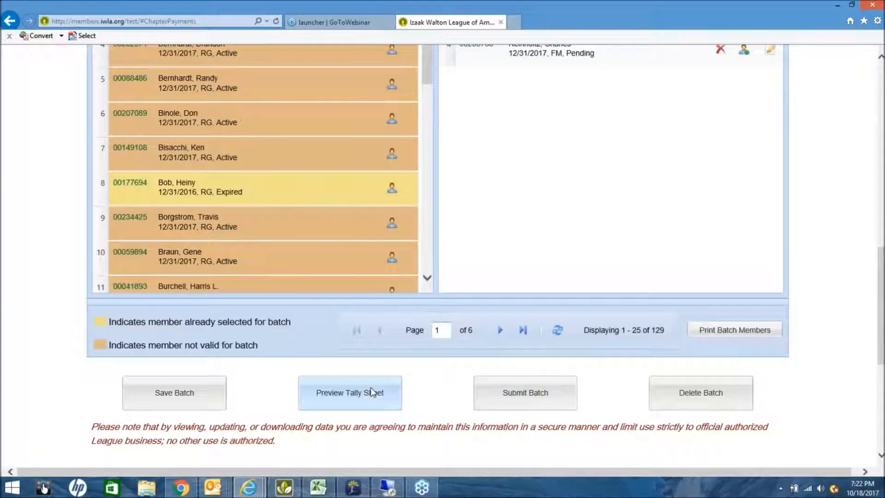
# Preview the batch 2887 tally sheet and scroll to its four-member $246.50 grand total.
pyautogui.click(372, 392)
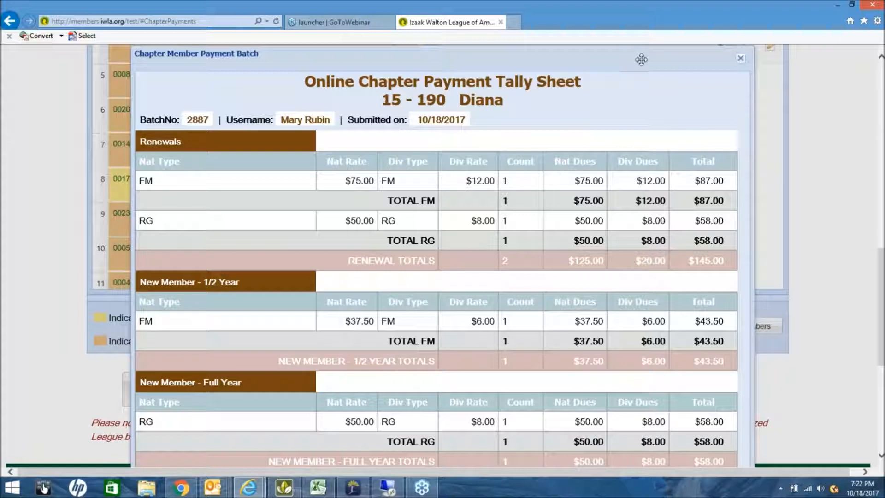
pyautogui.moveTo(641, 59); pyautogui.dragTo(608, 99)
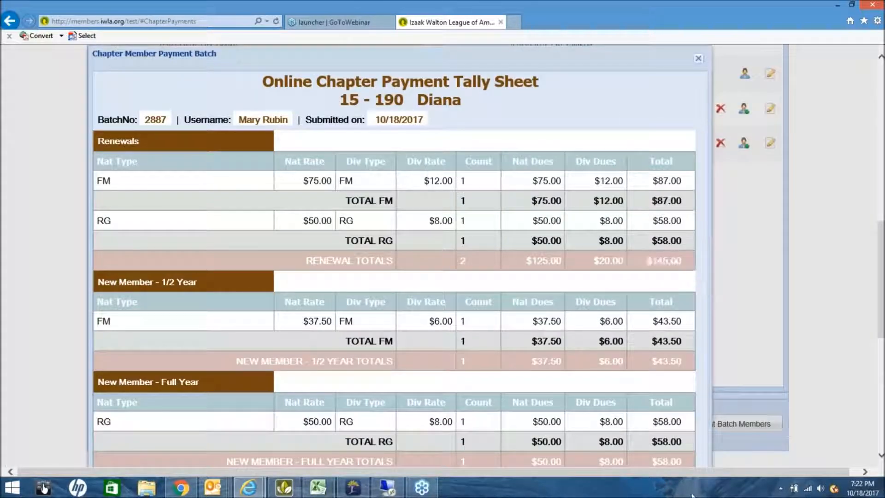
pyautogui.scroll(-2, 704, 436)
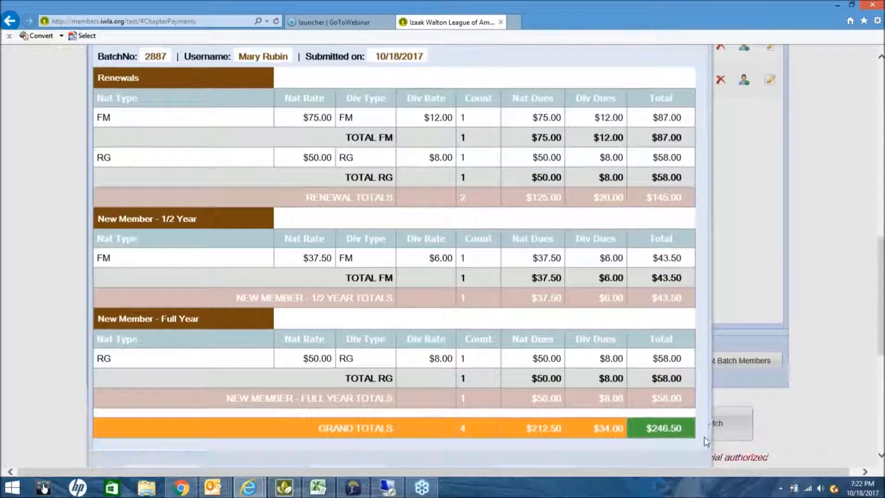
pyautogui.scroll(-1, 704, 436)
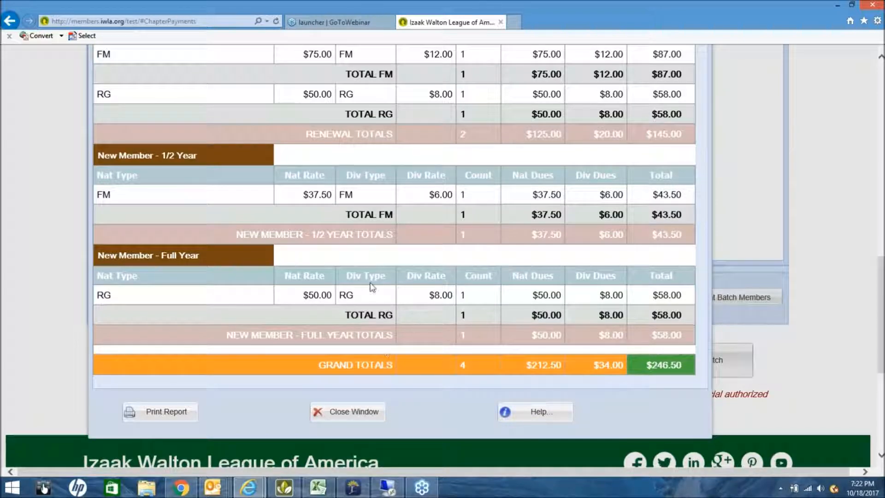
pyautogui.scroll(1, 371, 286)
pyautogui.scroll(3, 371, 285)
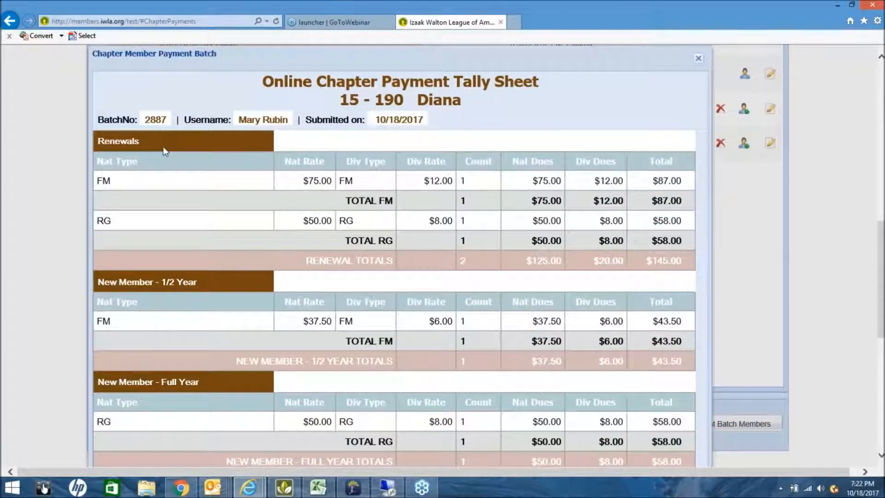
pyautogui.scroll(1, 184, 263)
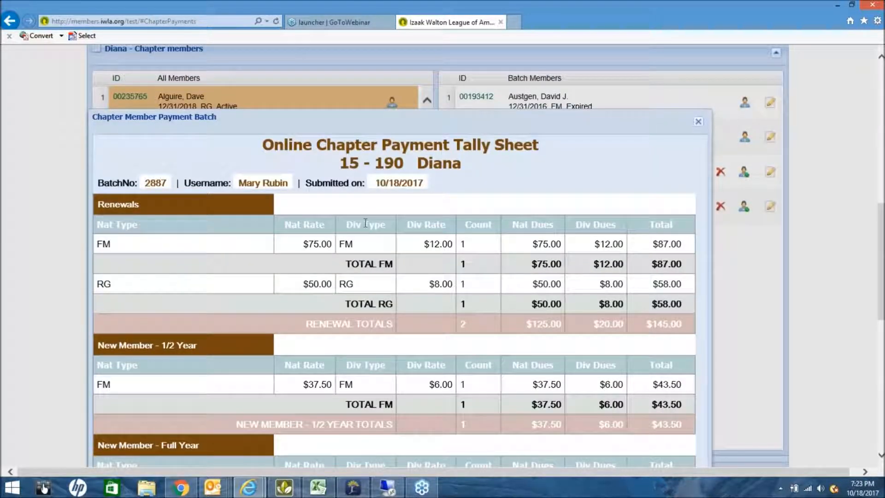
pyautogui.scroll(-2, 365, 223)
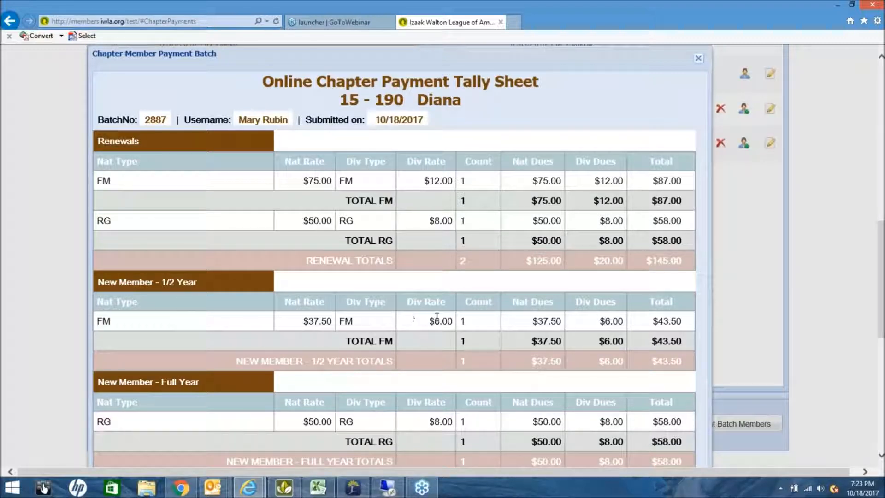
pyautogui.scroll(-1, 466, 329)
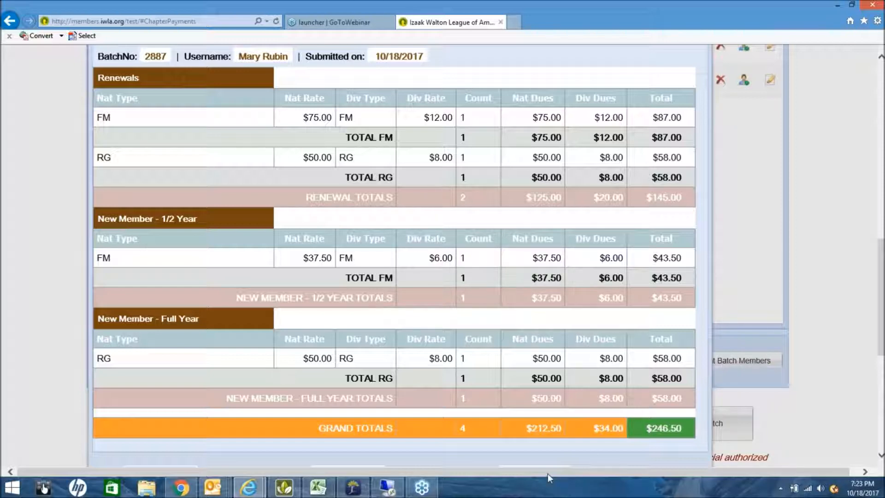
pyautogui.scroll(-2, 409, 415)
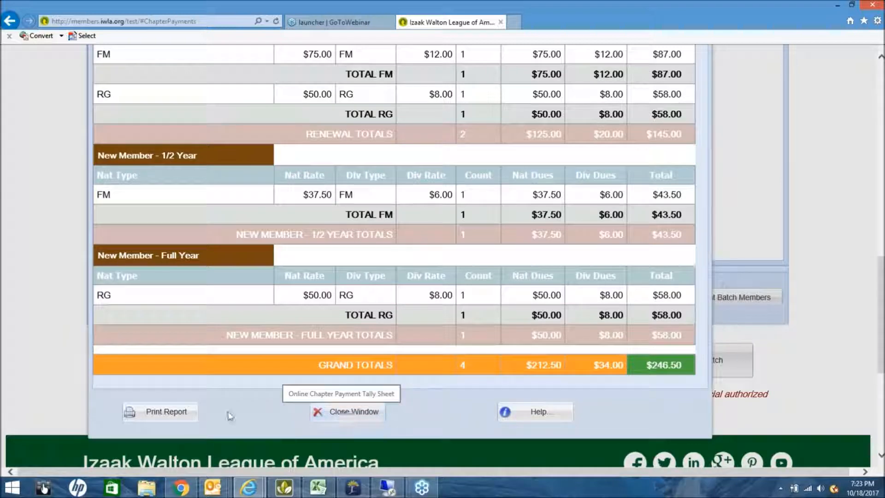
# Close the preview and submit batch 2887, showing its tally sheet totaling $246.50.
pyautogui.click(348, 410)
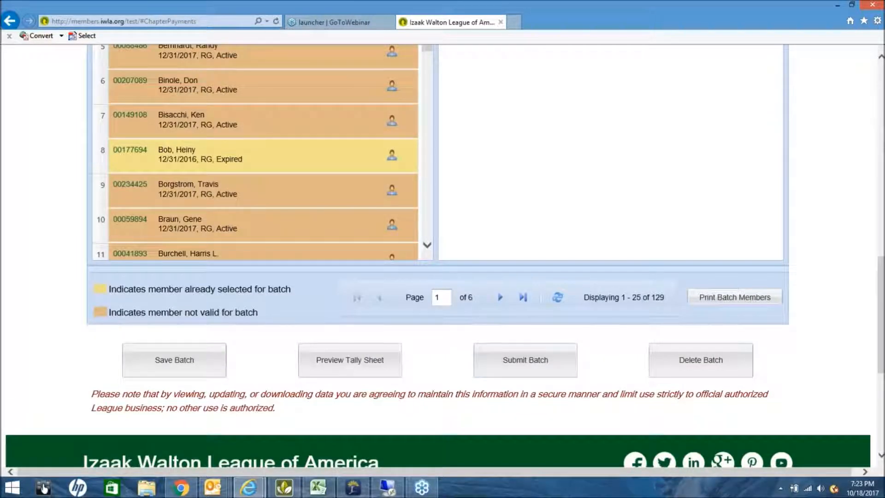
pyautogui.scroll(5, 437, 258)
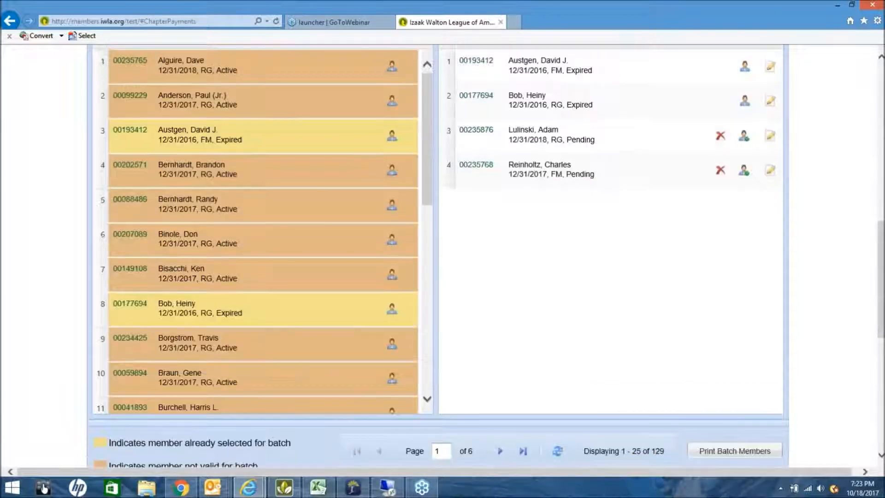
pyautogui.scroll(2, 438, 258)
pyautogui.scroll(-1, 438, 258)
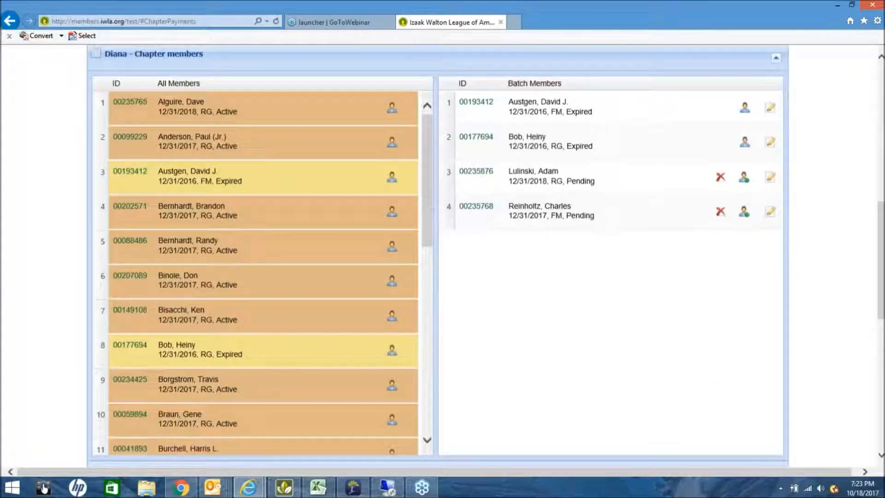
pyautogui.scroll(-4, 532, 378)
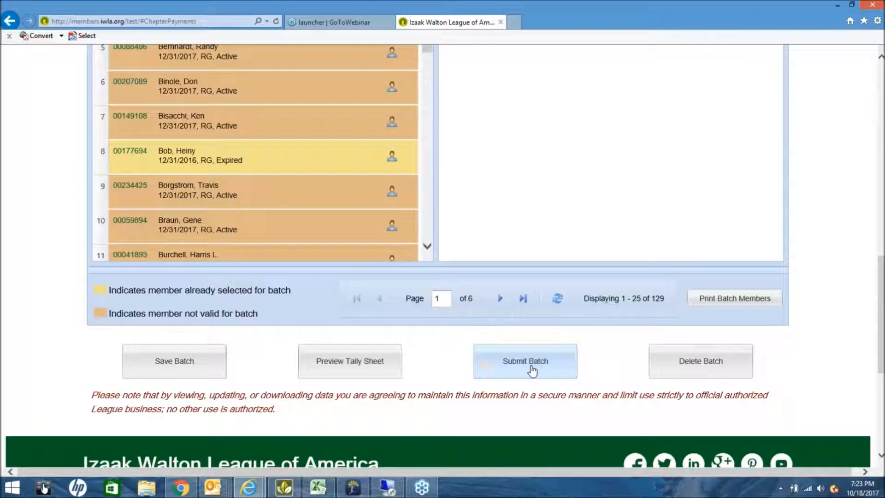
pyautogui.click(532, 369)
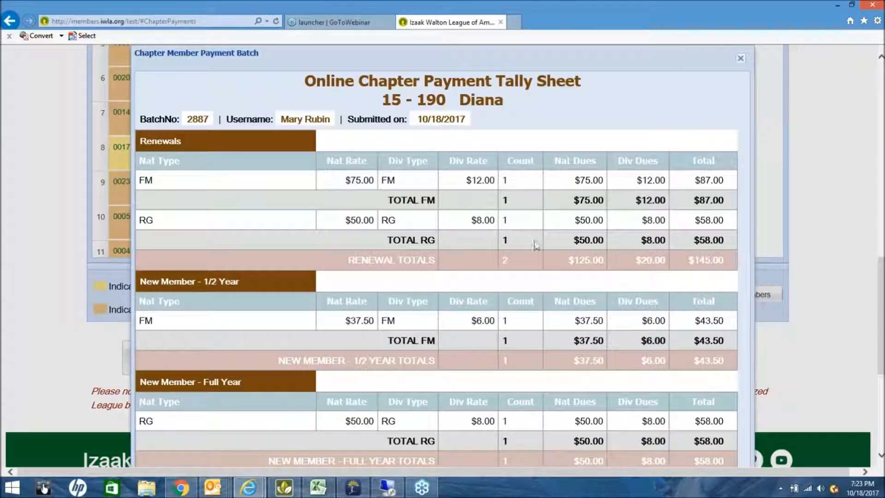
pyautogui.scroll(-1, 458, 451)
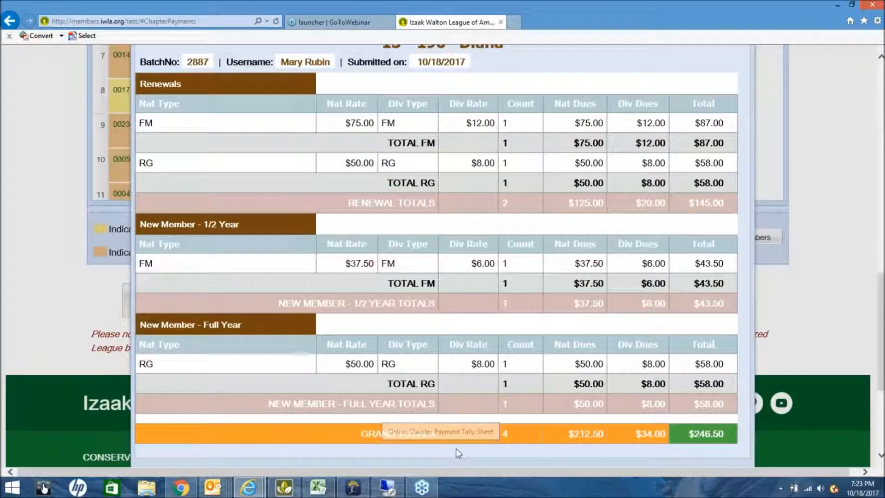
pyautogui.scroll(-2, 456, 447)
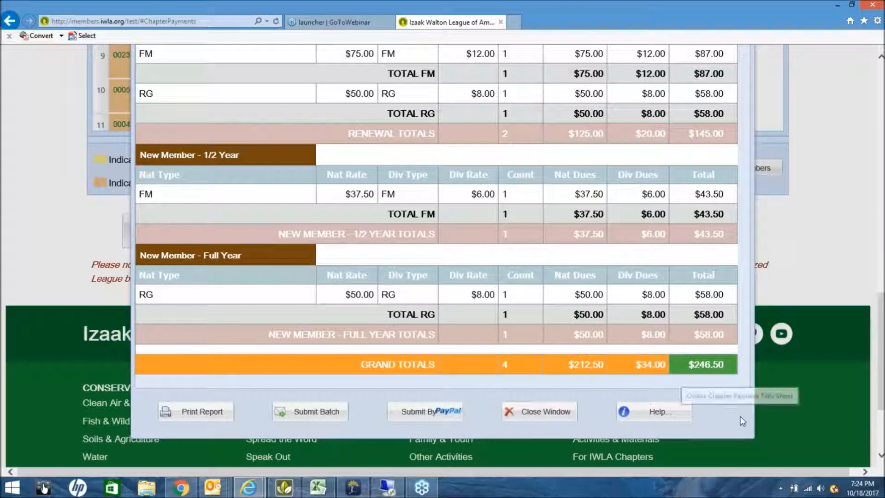
pyautogui.scroll(2, 743, 420)
pyautogui.scroll(1, 743, 420)
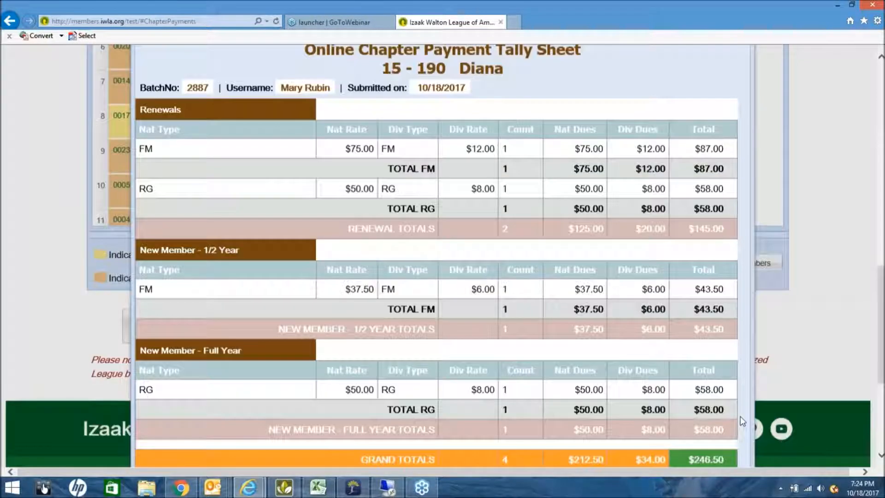
pyautogui.scroll(8, 742, 420)
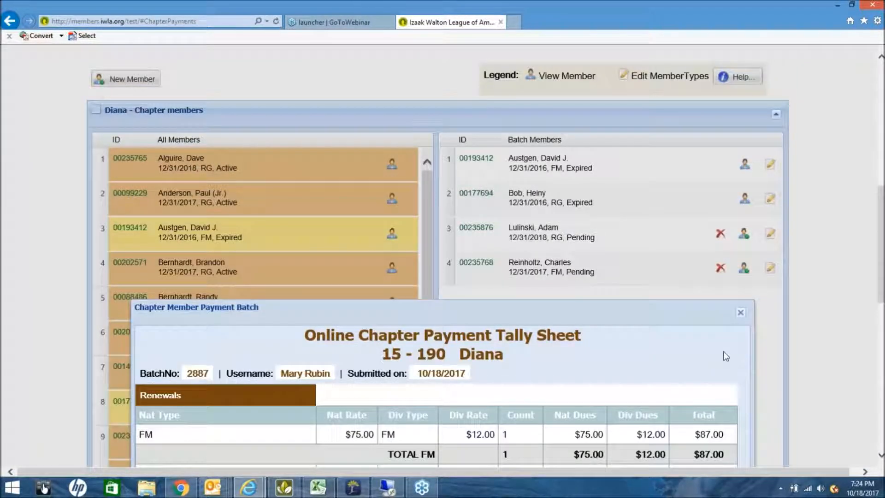
pyautogui.scroll(-1, 724, 359)
pyautogui.scroll(-1, 722, 358)
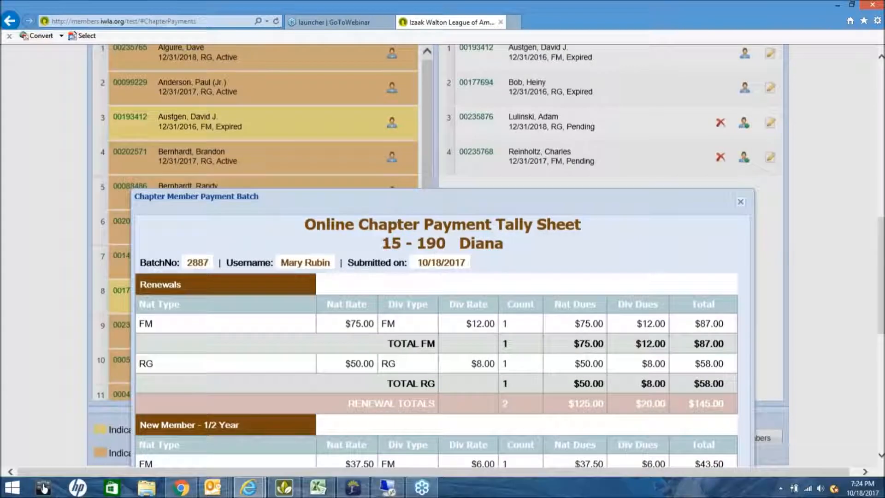
pyautogui.scroll(2, 837, 123)
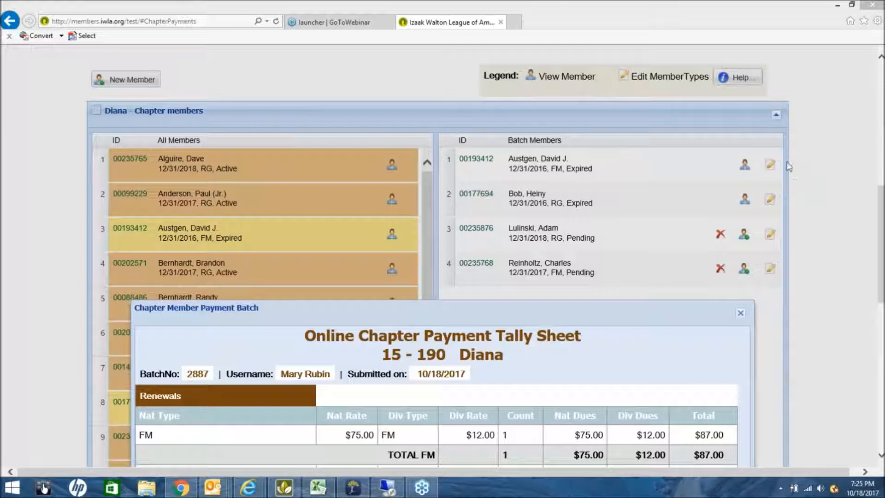
pyautogui.scroll(-5, 730, 76)
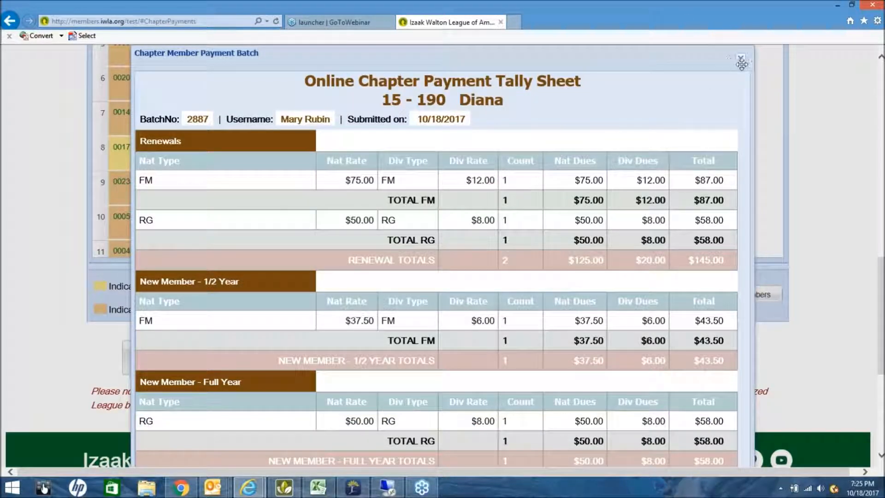
pyautogui.scroll(-6, 676, 145)
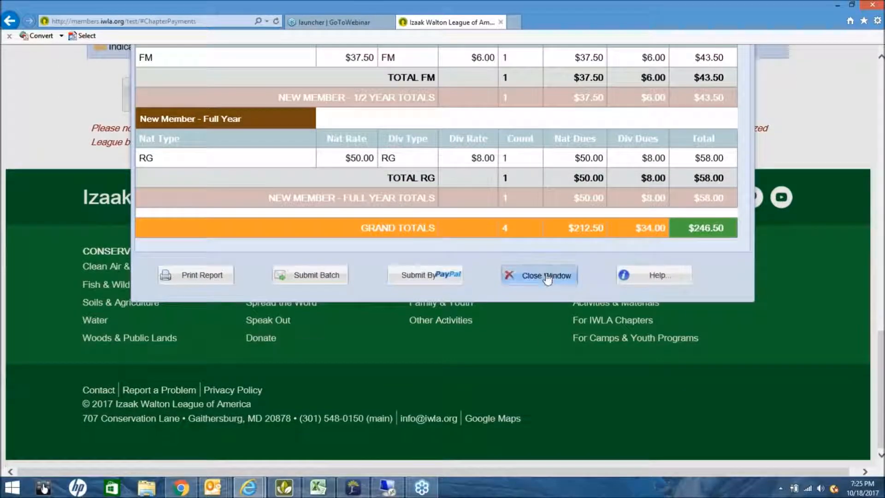
# Close the tally sheet window.
pyautogui.click(546, 275)
pyautogui.scroll(1, 599, 269)
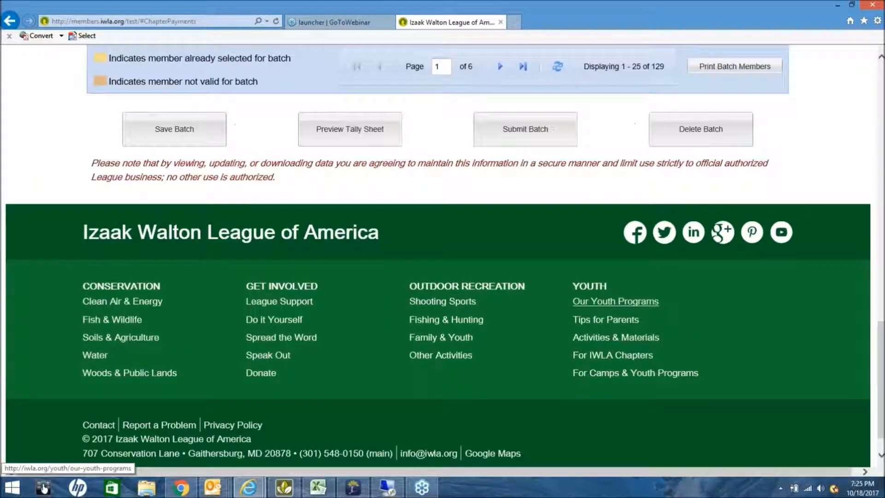
pyautogui.scroll(10, 661, 221)
# Open the Chapter Members Page Help and enlarge its window to read the notes.
pyautogui.click(733, 129)
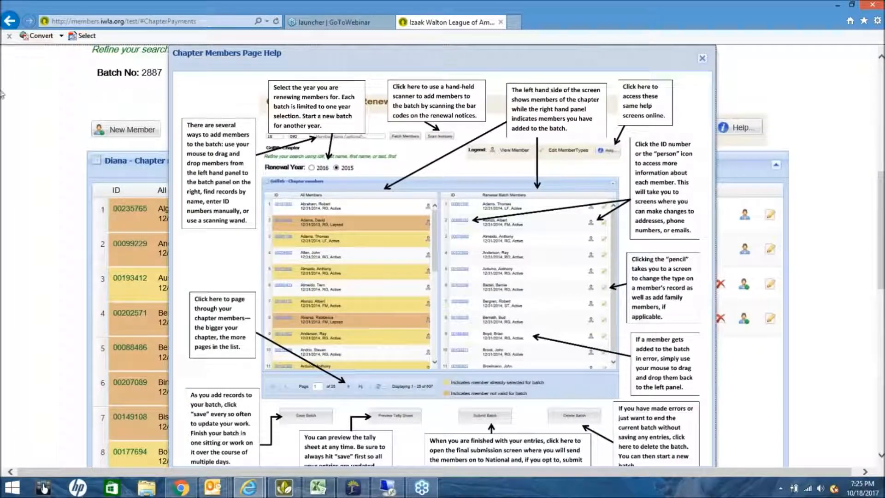
pyautogui.moveTo(1, 91); pyautogui.dragTo(1, 91)
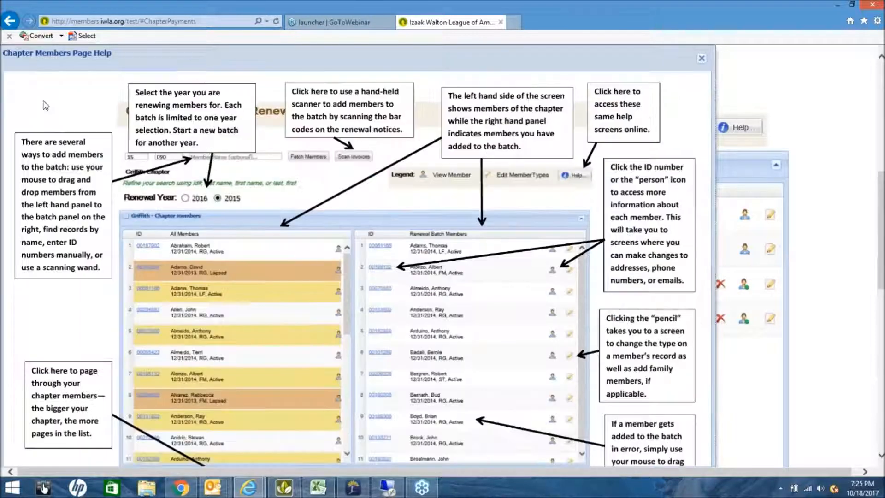
pyautogui.scroll(-1, 45, 105)
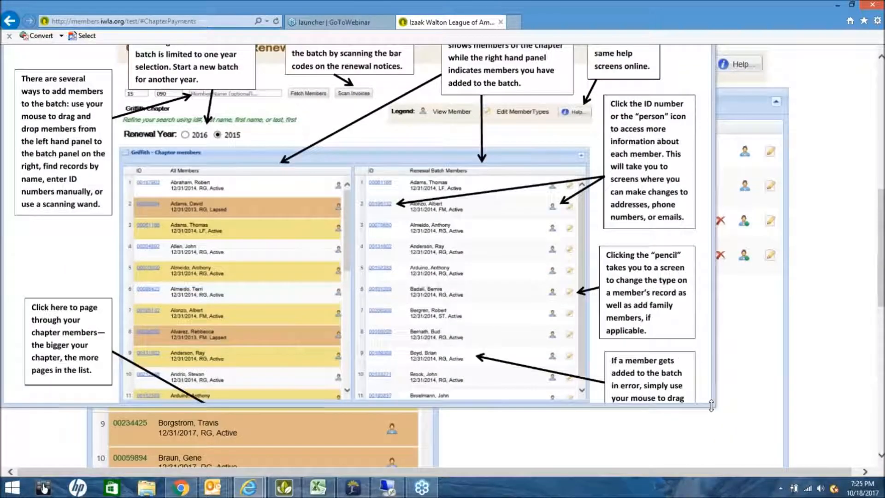
pyautogui.moveTo(746, 444); pyautogui.dragTo(760, 463)
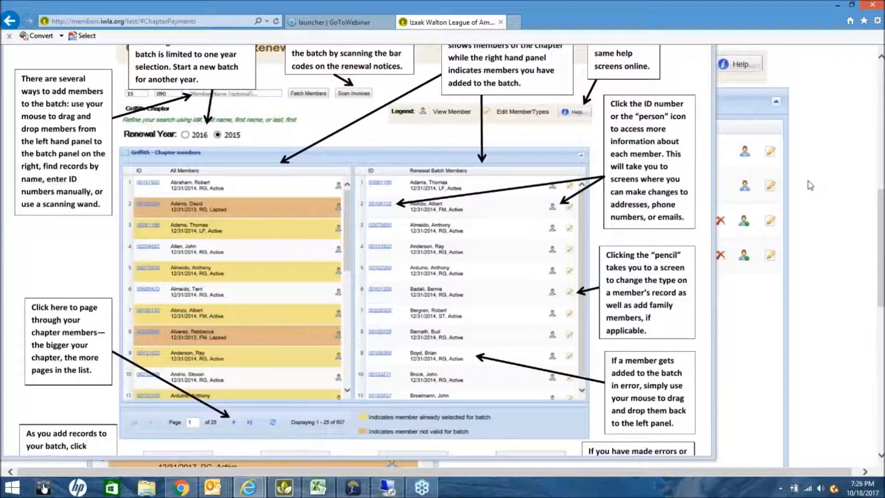
pyautogui.scroll(4, 821, 172)
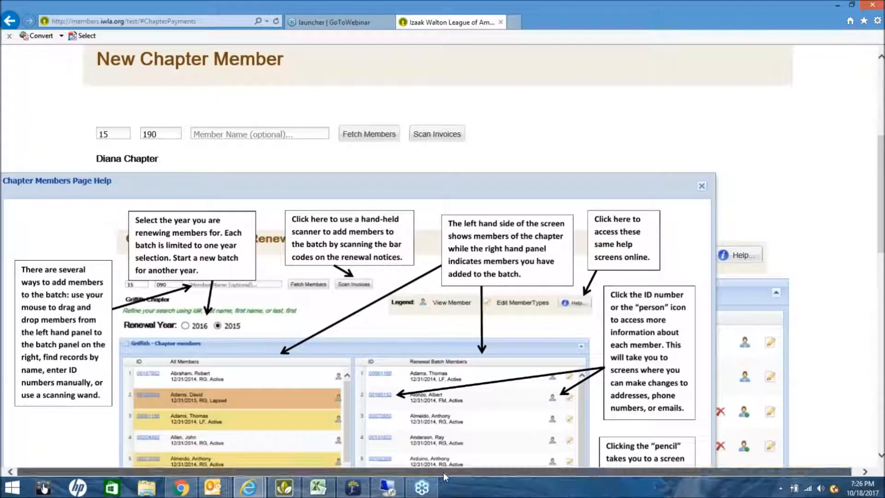
# Close the Chapter Members Page Help and review the All Members and four Batch Members lists.
pyautogui.click(701, 187)
pyautogui.scroll(-1, 640, 182)
pyautogui.scroll(-3, 639, 182)
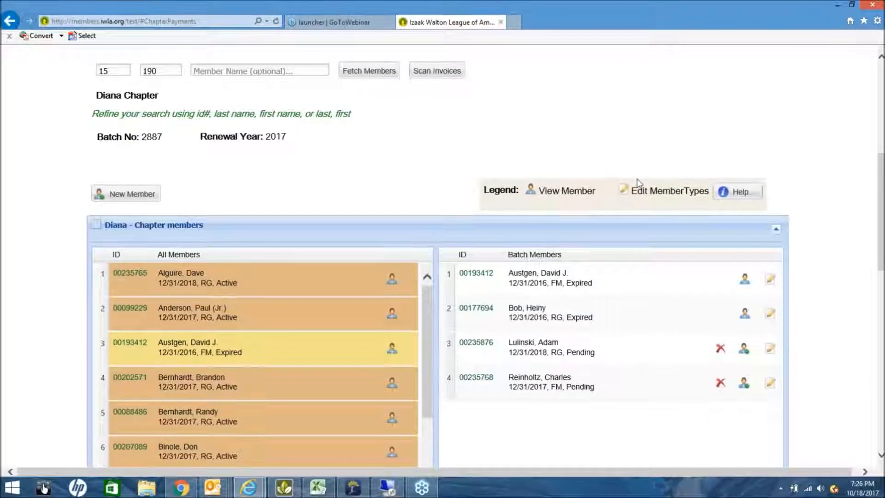
pyautogui.scroll(-5, 649, 229)
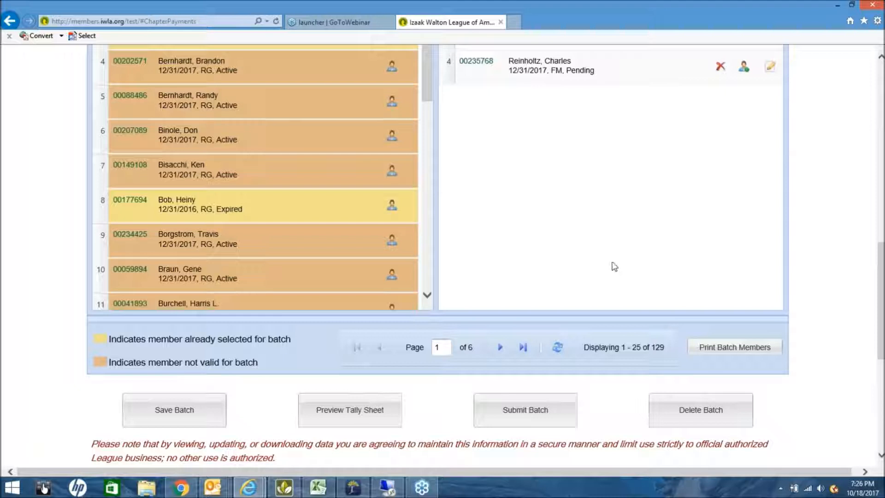
pyautogui.scroll(2, 594, 262)
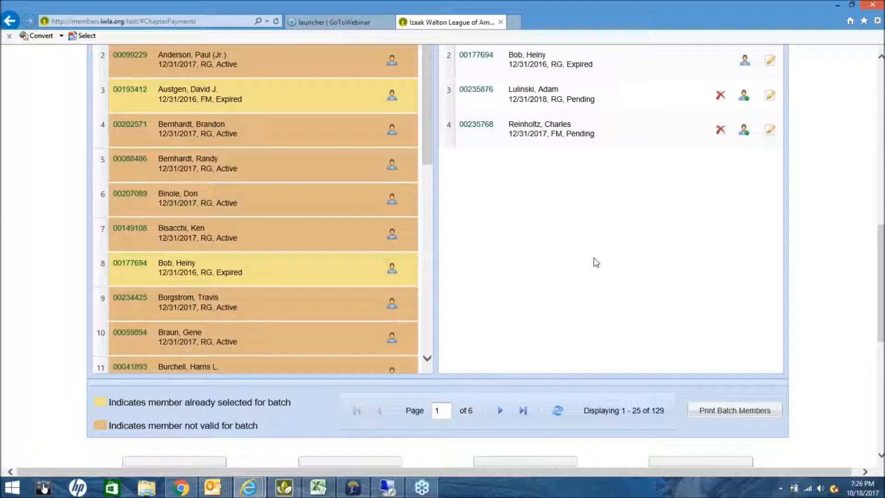
pyautogui.scroll(2, 580, 283)
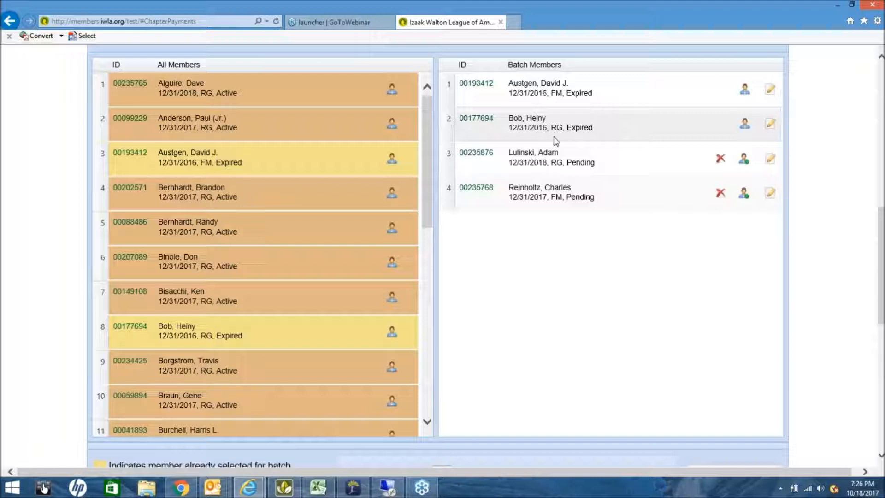
pyautogui.click(770, 129)
pyautogui.scroll(3, 624, 211)
pyautogui.scroll(1, 624, 210)
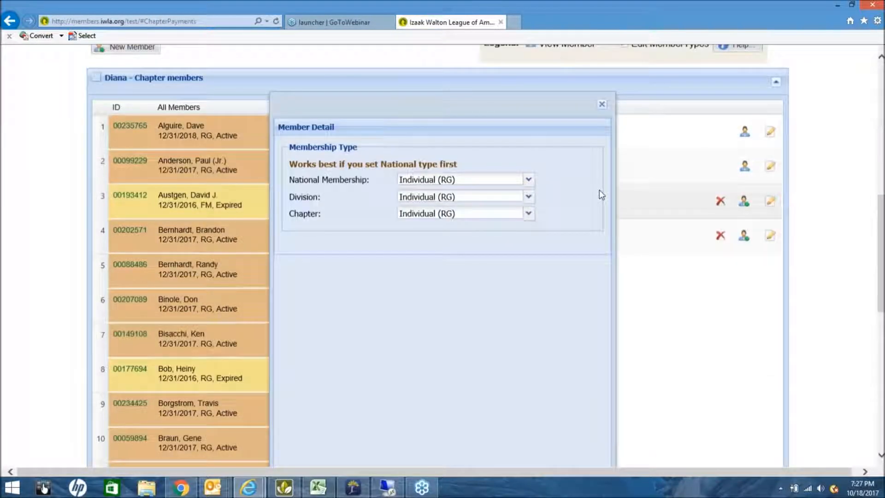
pyautogui.click(528, 180)
pyautogui.click(507, 206)
pyautogui.click(528, 197)
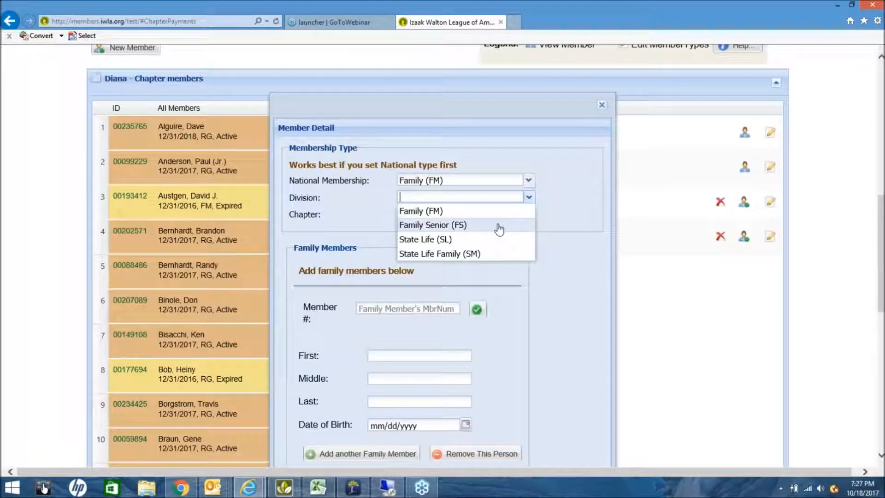
pyautogui.click(502, 214)
pyautogui.click(528, 213)
pyautogui.click(504, 227)
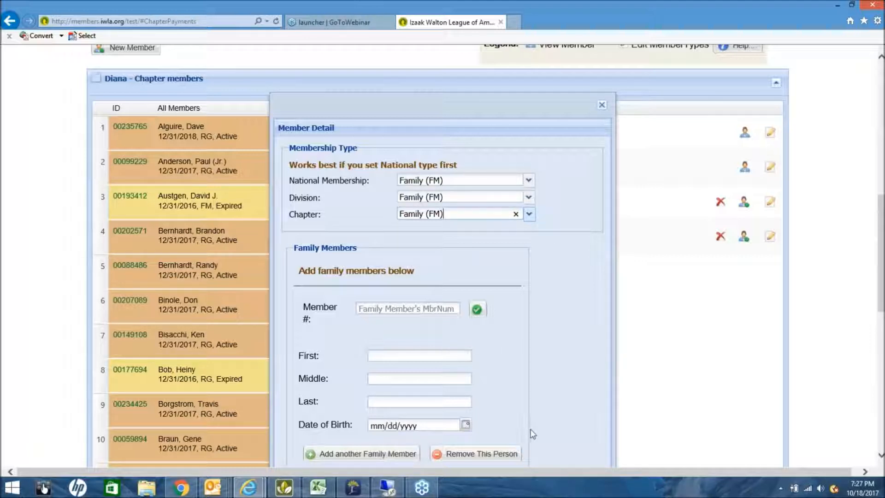
pyautogui.scroll(-1, 530, 432)
pyautogui.scroll(-4, 532, 429)
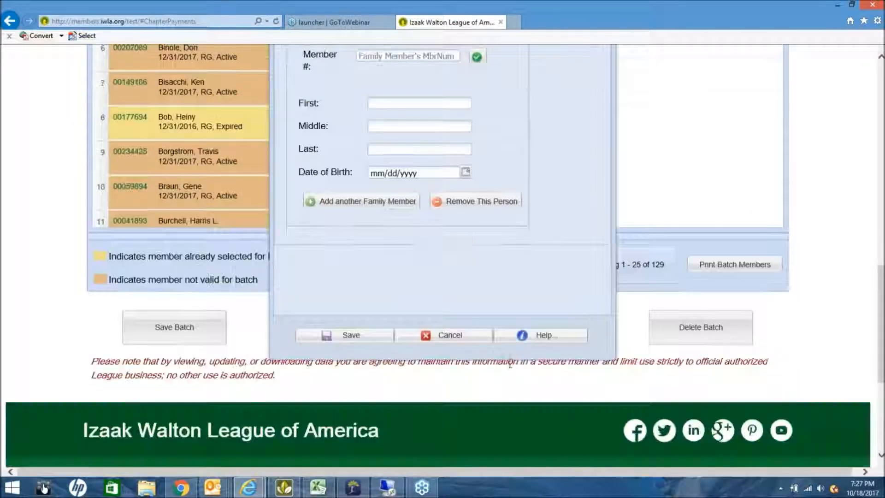
pyautogui.click(446, 338)
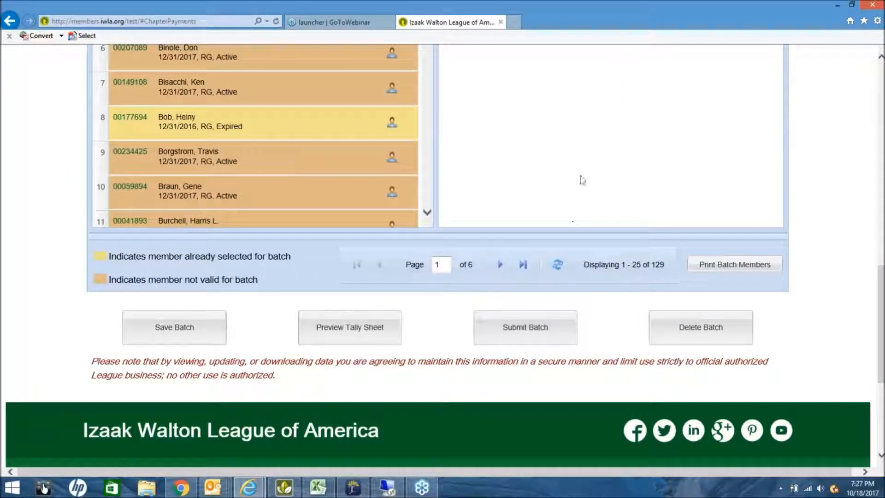
pyautogui.scroll(4, 582, 183)
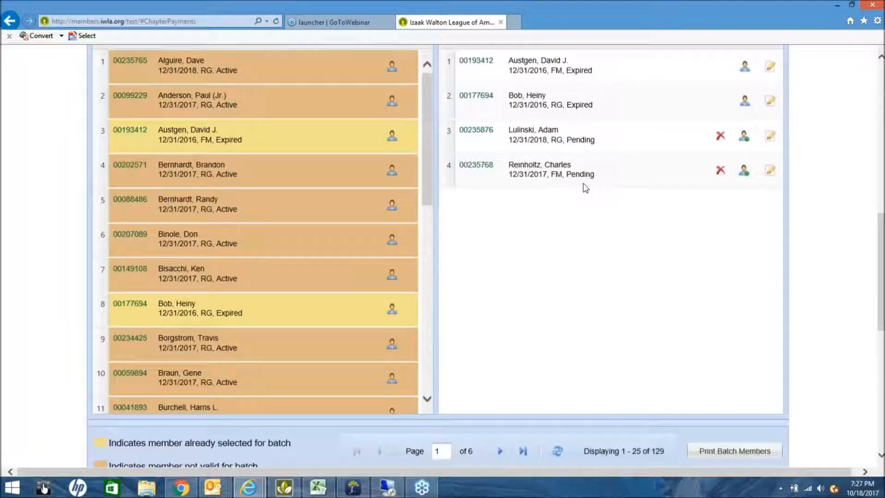
pyautogui.scroll(3, 583, 183)
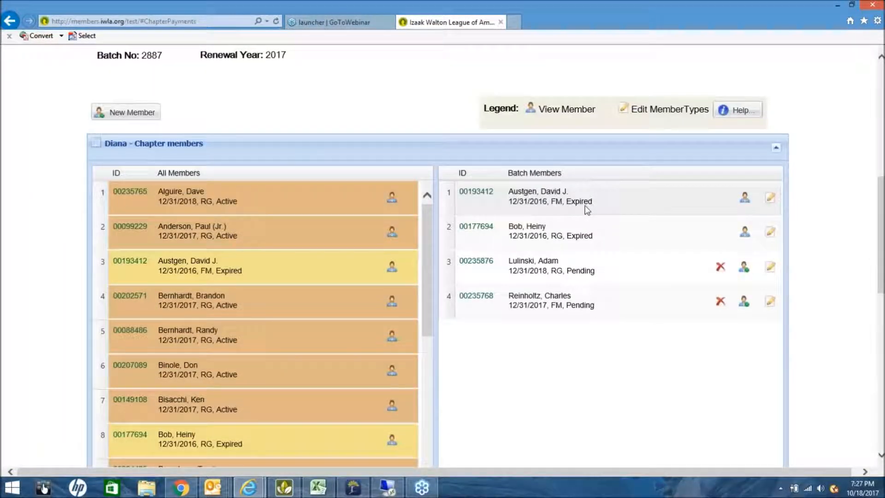